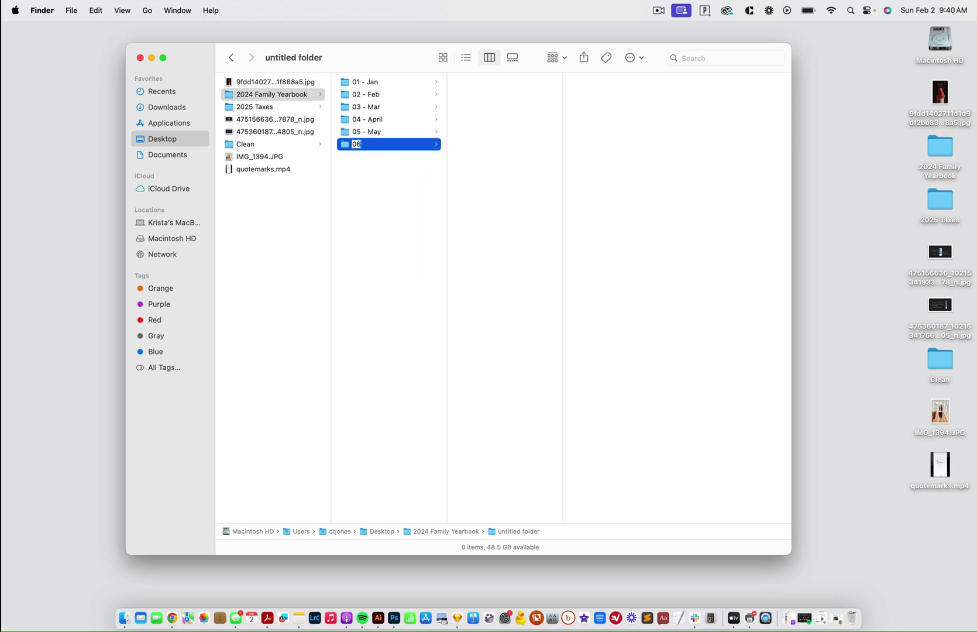
Add month subfolders named 07 - July, 08 - Aug and 09 - Sept to the 2024 Family Yearbook folder.
right_click(419, 184)
left_click(439, 193)
type("07 - Juy")
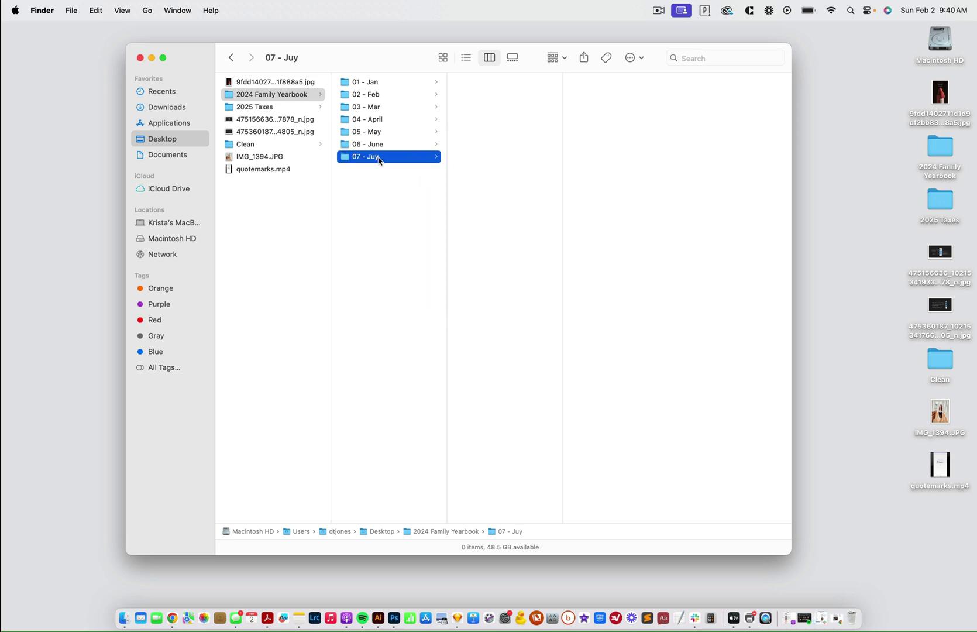
right_click(373, 183)
left_click(388, 196)
type("08 -")
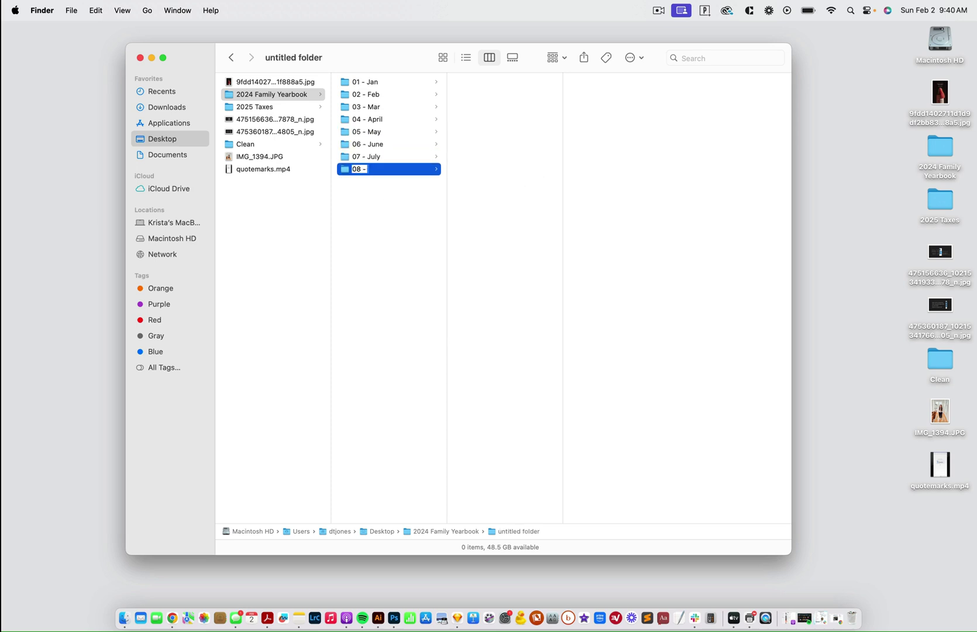
right_click(379, 215)
left_click(402, 219)
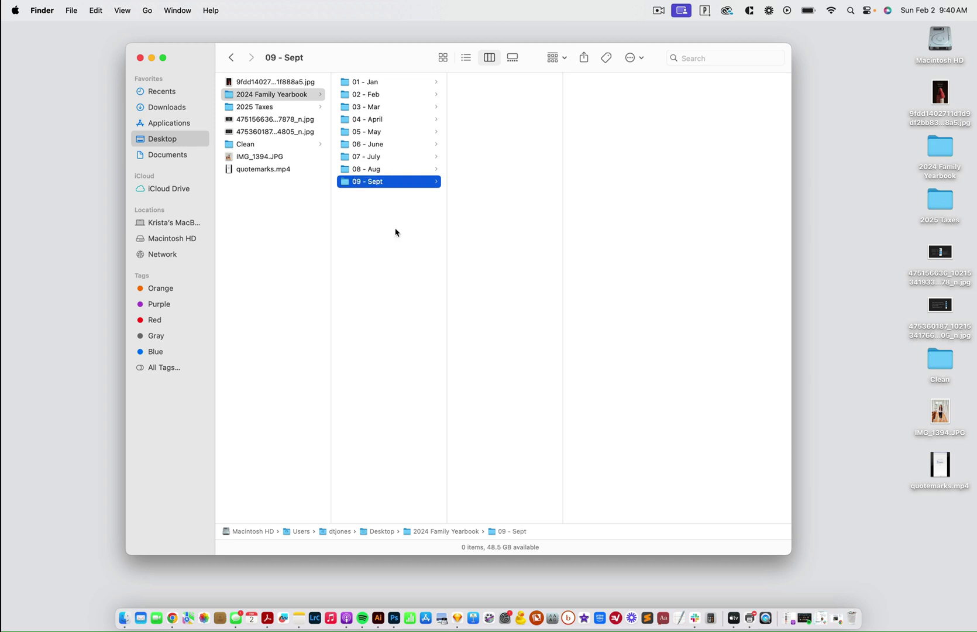
Create the remaining month subfolders 10 - Oct, 11 - Nov and 12 - Dec in the 2024 Family Yearbook folder.
right_click(394, 231)
left_click(424, 232)
type("10 - Oct")
key("Return")
right_click(405, 258)
left_click(437, 264)
type("11 - Nov")
key("Return")
right_click(396, 290)
left_click(425, 298)
type("12")
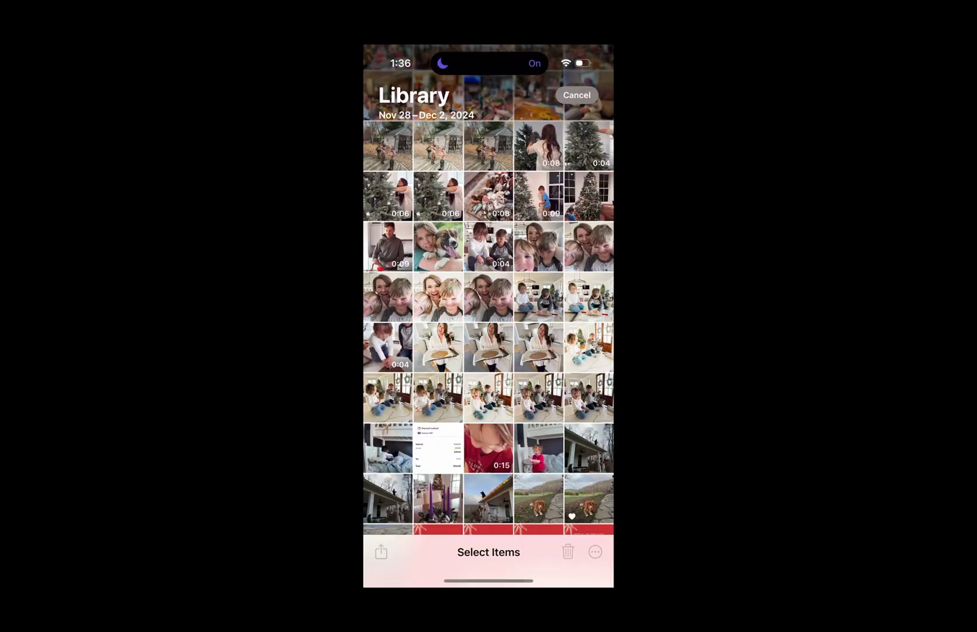
In the phone's photo library, select six photos around Nov 28–Dec 2: the selfie, the baking shots, the woman with the tray and the dog.
left_click(438, 297)
left_click(589, 296)
left_click(438, 347)
left_click(589, 347)
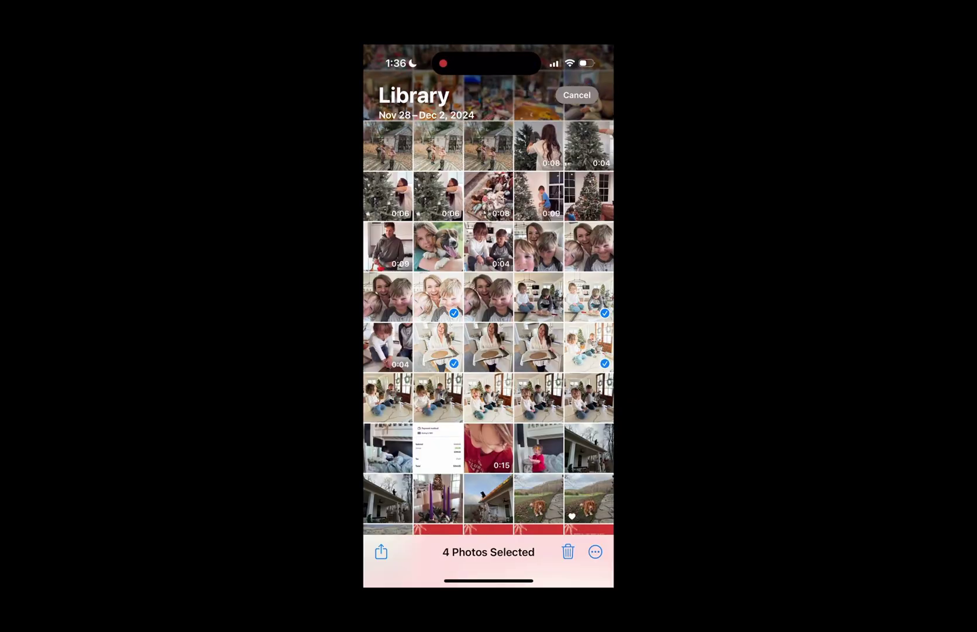
left_click(489, 397)
scroll(488, 292, "down", 3)
scroll(488, 292, "down", 2)
left_click(538, 218)
scroll(489, 293, "down", 3)
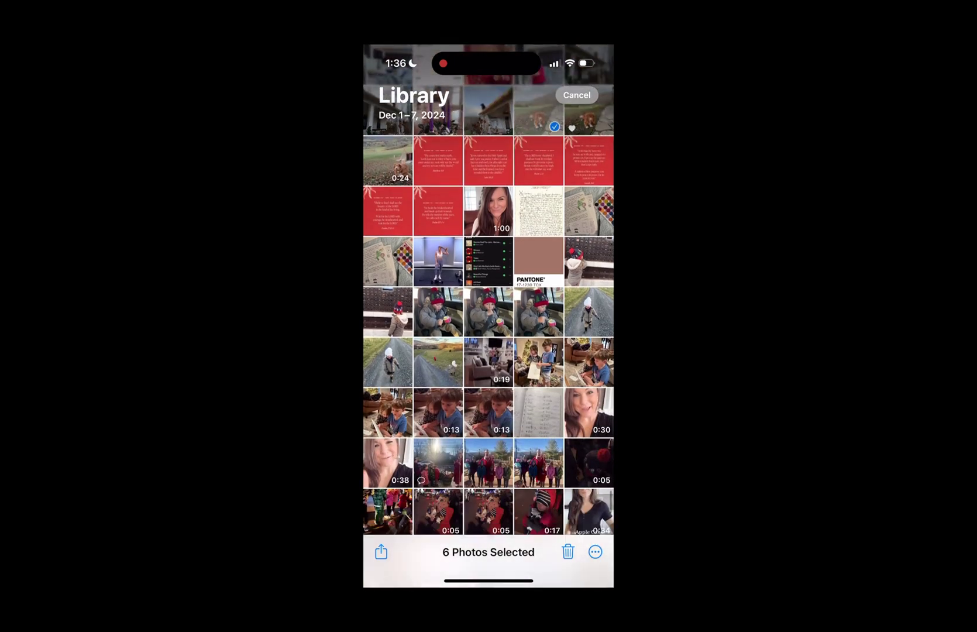
Add nine early December items to the selection, including the watercolor page, the child in the car, the road walk and the boys reading.
left_click(589, 173)
scroll(489, 292, "down", 1)
left_click(489, 215)
left_click(388, 215)
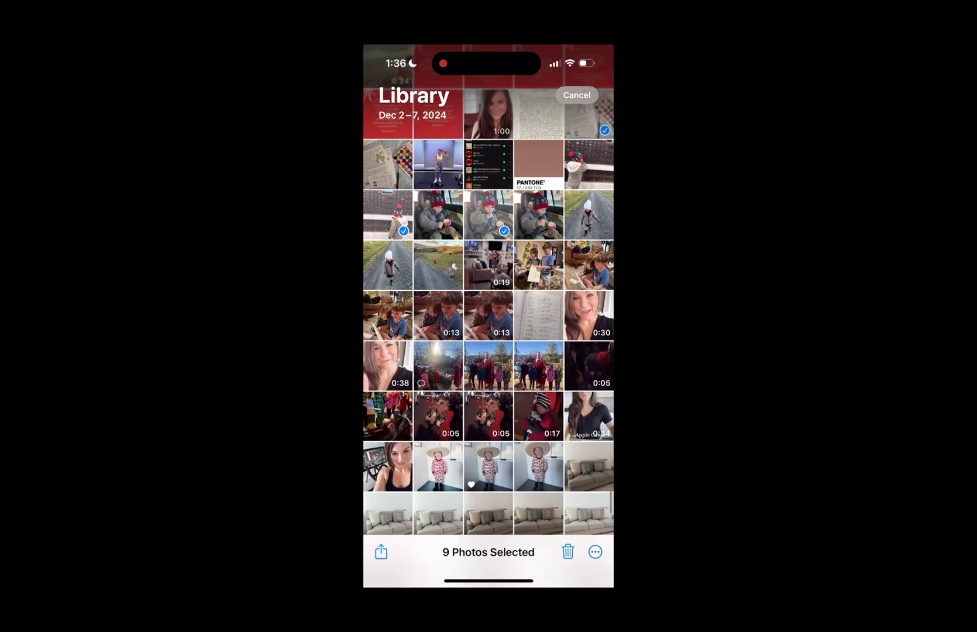
left_click(589, 214)
left_click(438, 266)
left_click(538, 266)
left_click(589, 266)
left_click(589, 316)
left_click(387, 316)
scroll(489, 292, "down", 3)
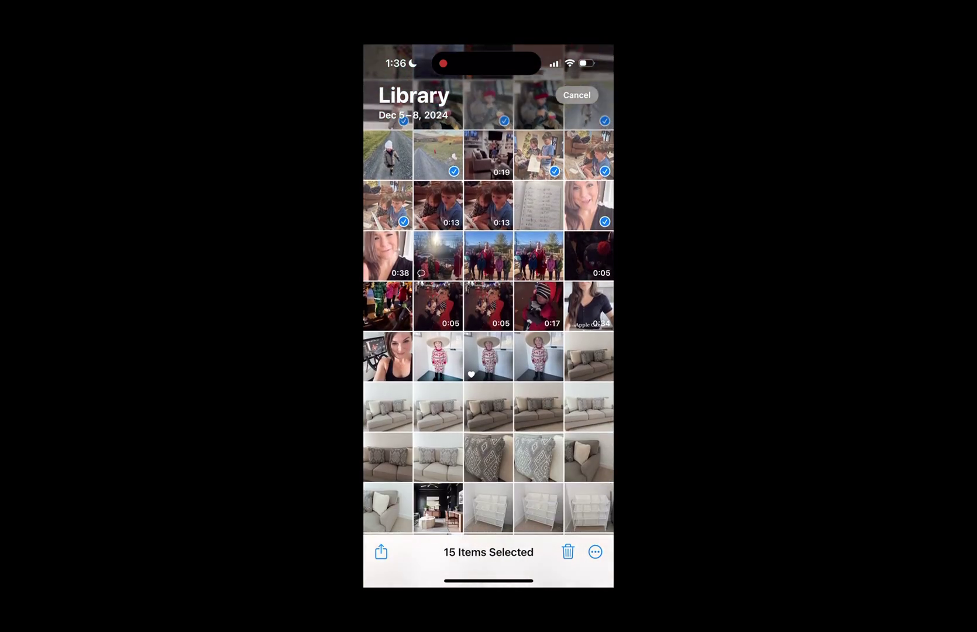
Add two more December items to the selection and share all selected items.
left_click(538, 211)
left_click(438, 314)
left_click(381, 552)
left_click(393, 501)
left_click(399, 296)
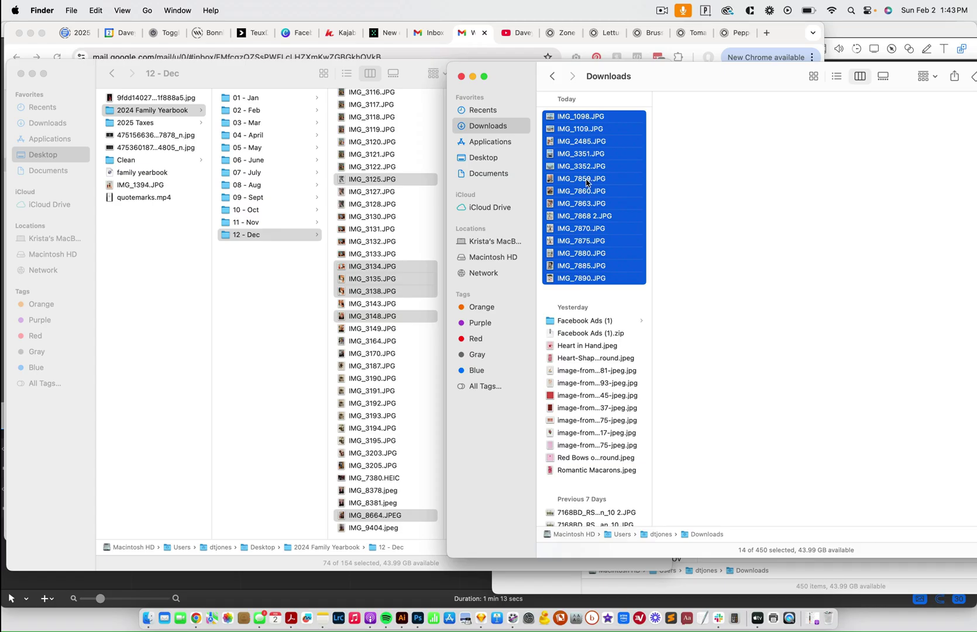
In Finder, move the 14 selected images from Downloads into the 07 - July folder, replacing existing files of the same name.
left_click_drag(587, 183, 255, 174)
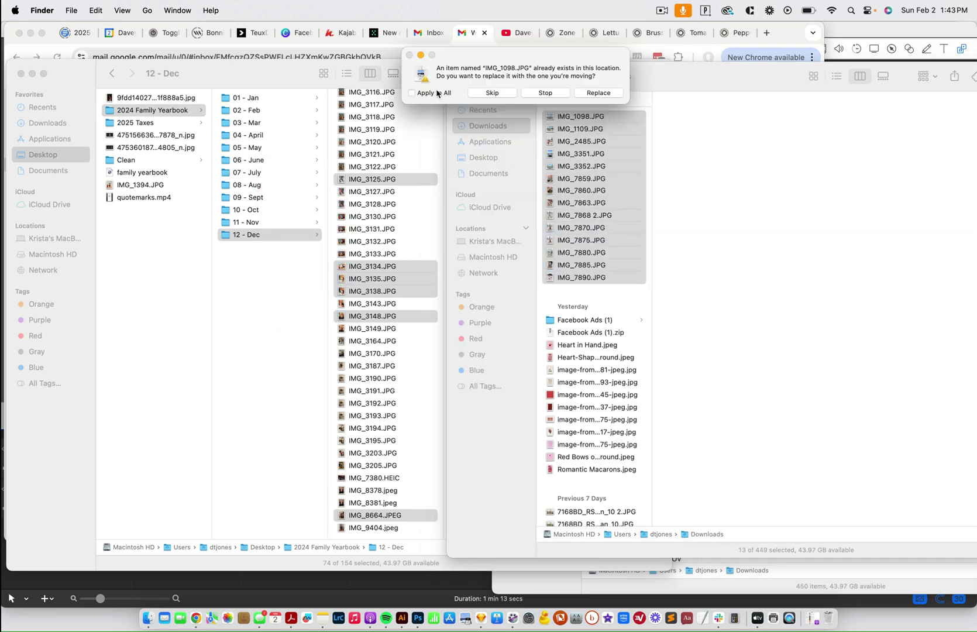
left_click(596, 92)
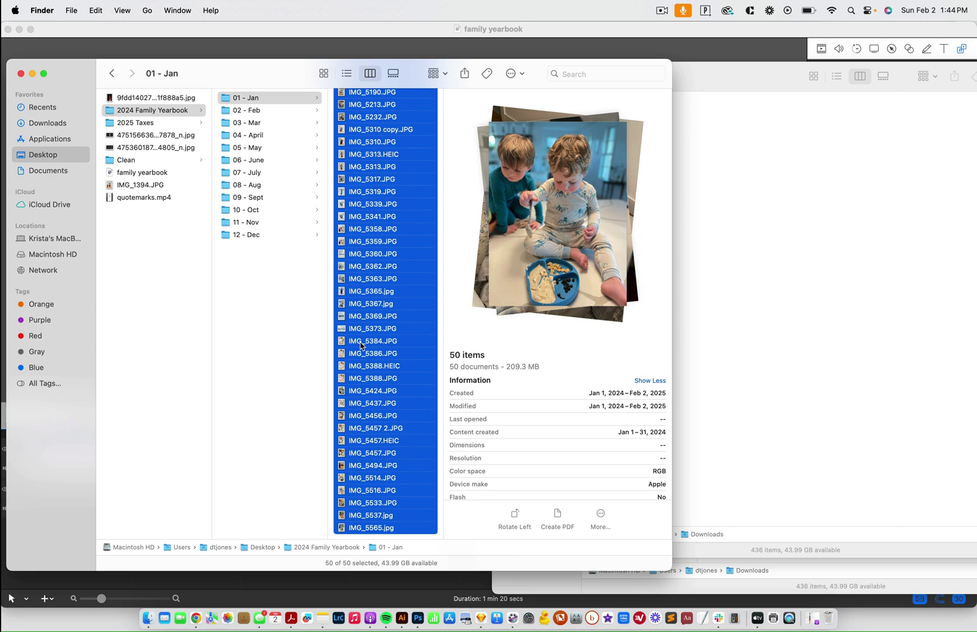
Import all photos from the 01 - Jan folder into Lightroom Classic with the 08 - Fine Art develop preset applied.
left_click_drag(375, 351, 339, 624)
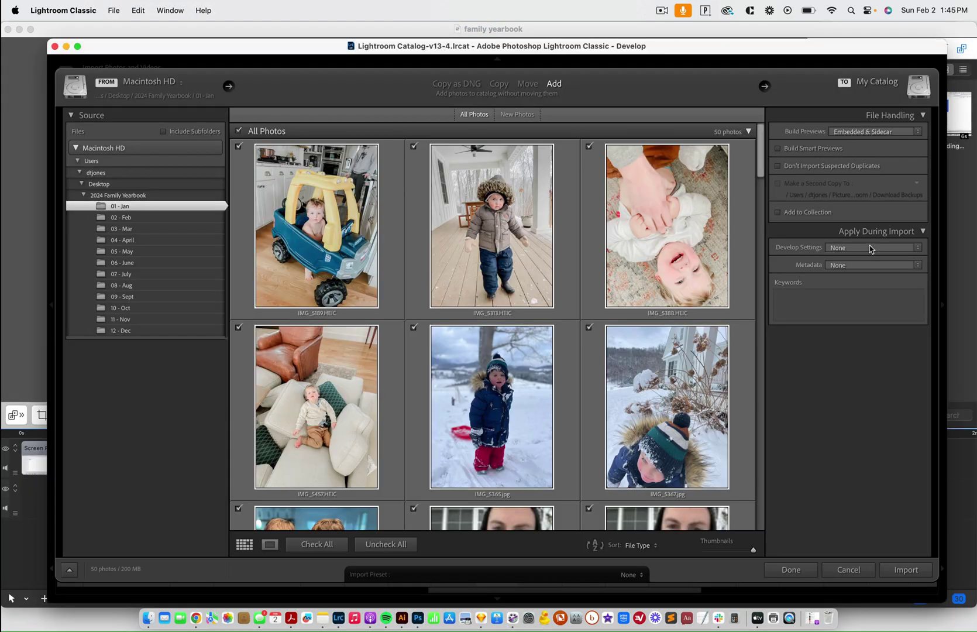
left_click(872, 249)
mouse_move(878, 283)
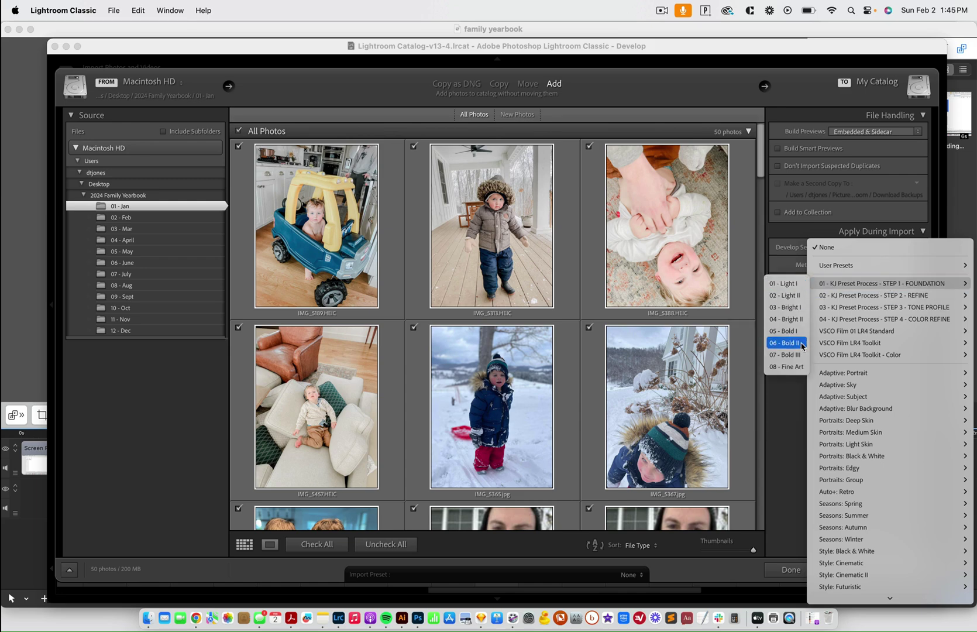
left_click(800, 368)
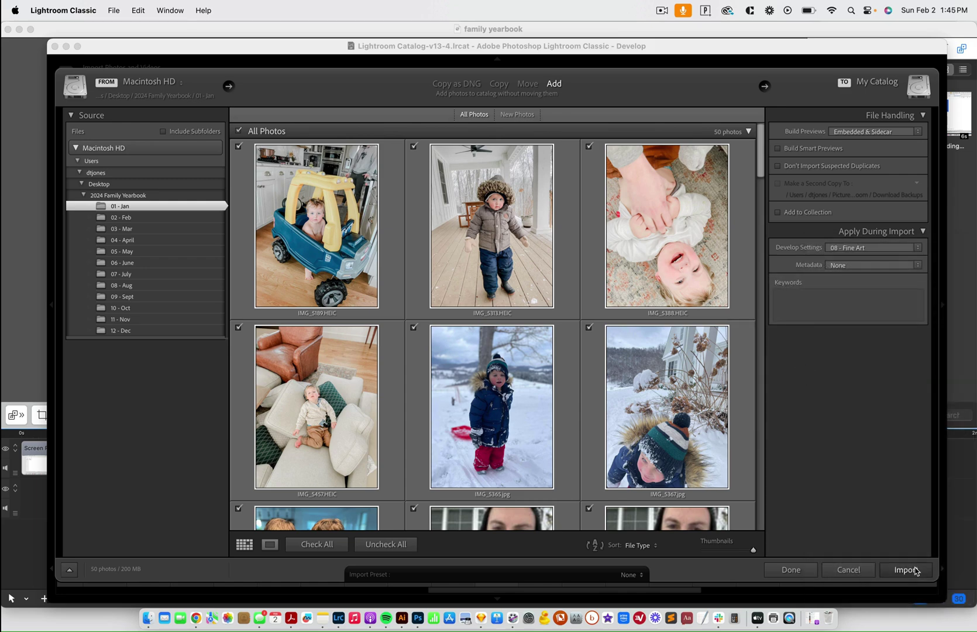
left_click(914, 570)
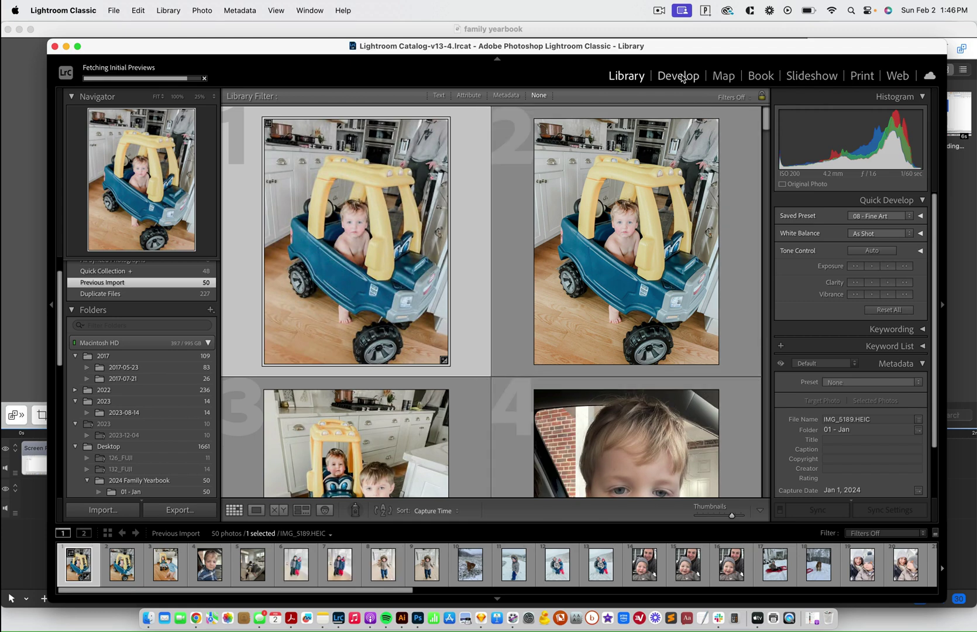
Review the imported photos in the Develop module and flag IMG_5189.HEIC and IMG_5190.JPG as picks.
left_click(679, 76)
key("p")
key("Right")
key("Right")
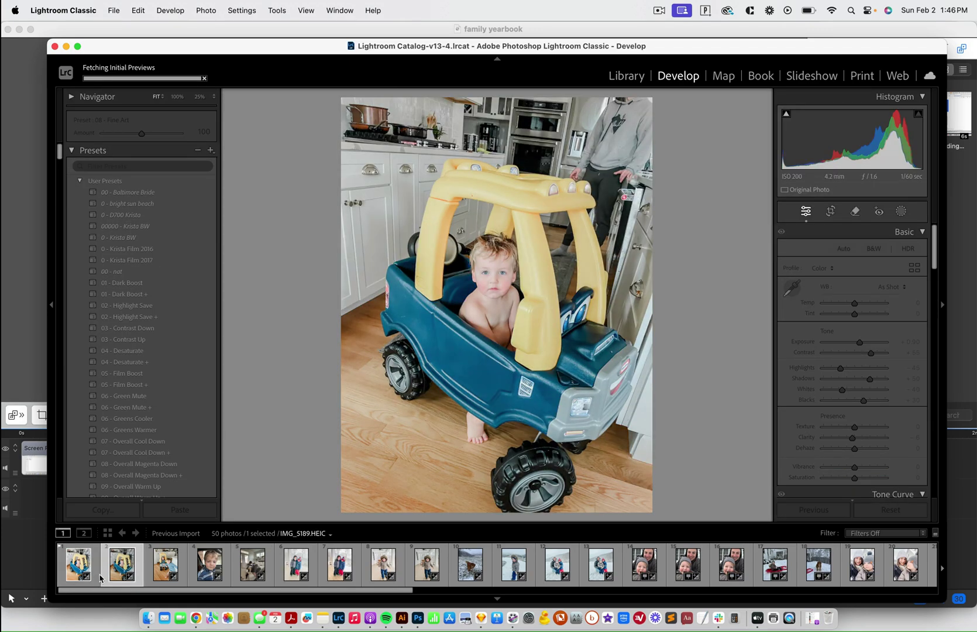
key("p")
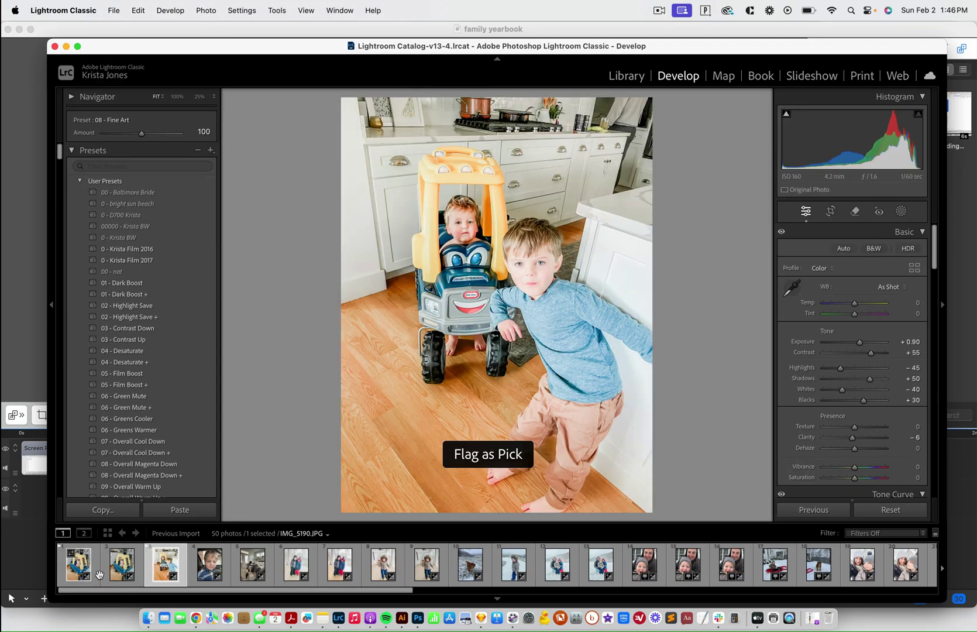
key("ctrl+Up")
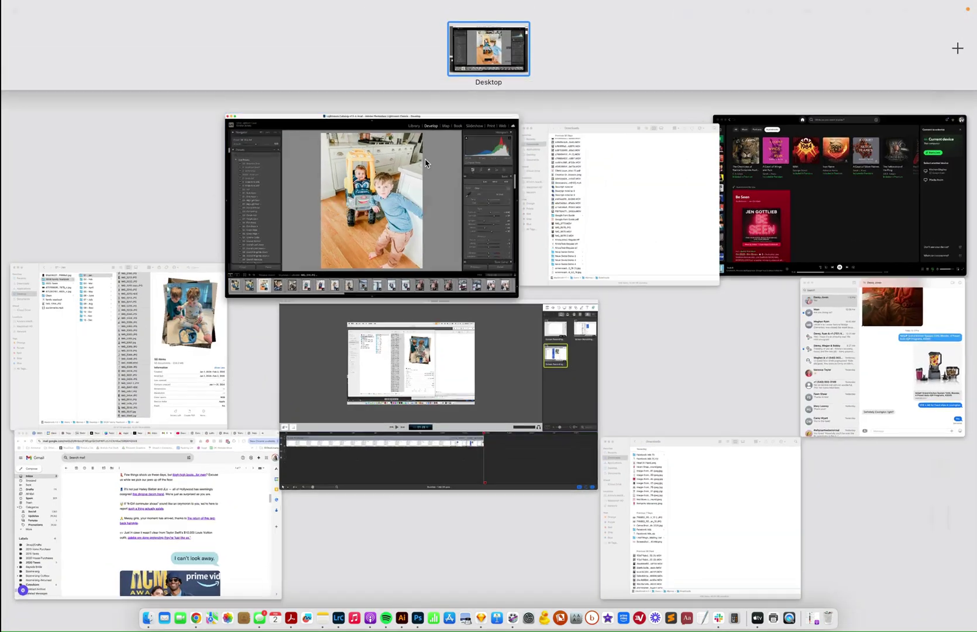
left_click(489, 49)
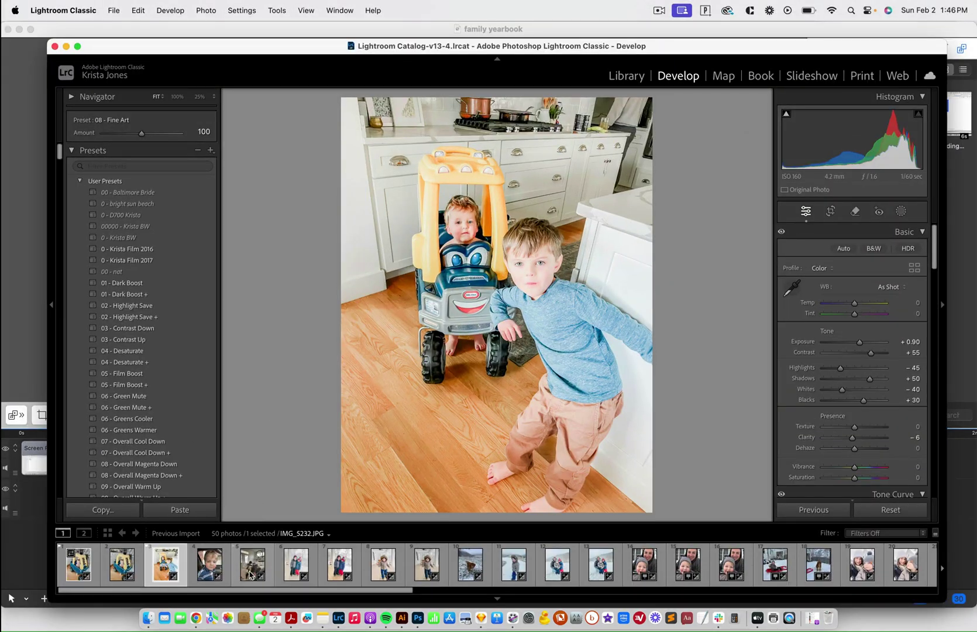
Set the exposure of IMG_5213.JPG to +1.35 and of IMG_5232.JPG to +2.10, and flag both as picks.
key("Right")
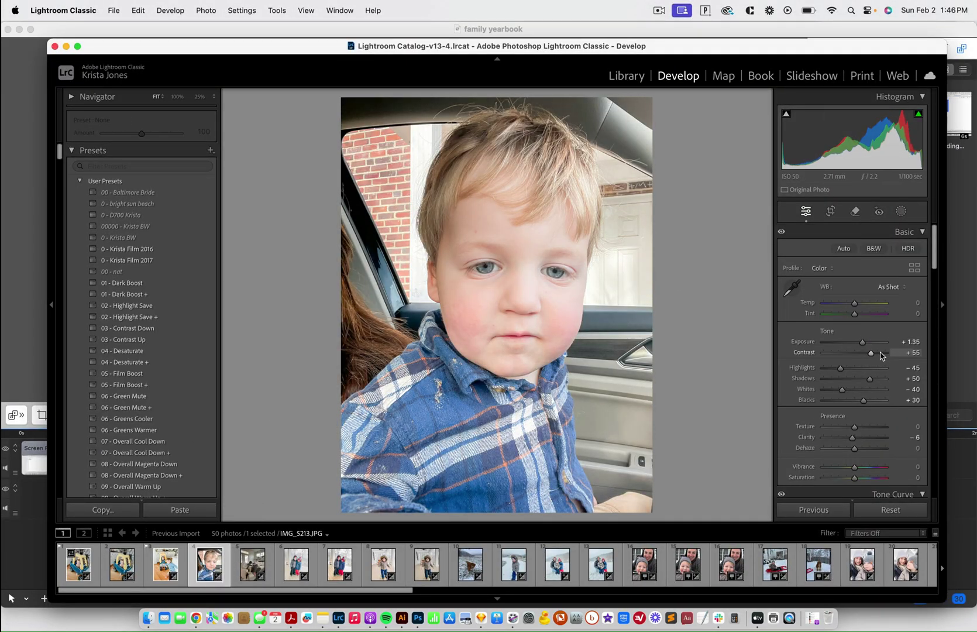
key("p")
left_click(243, 567)
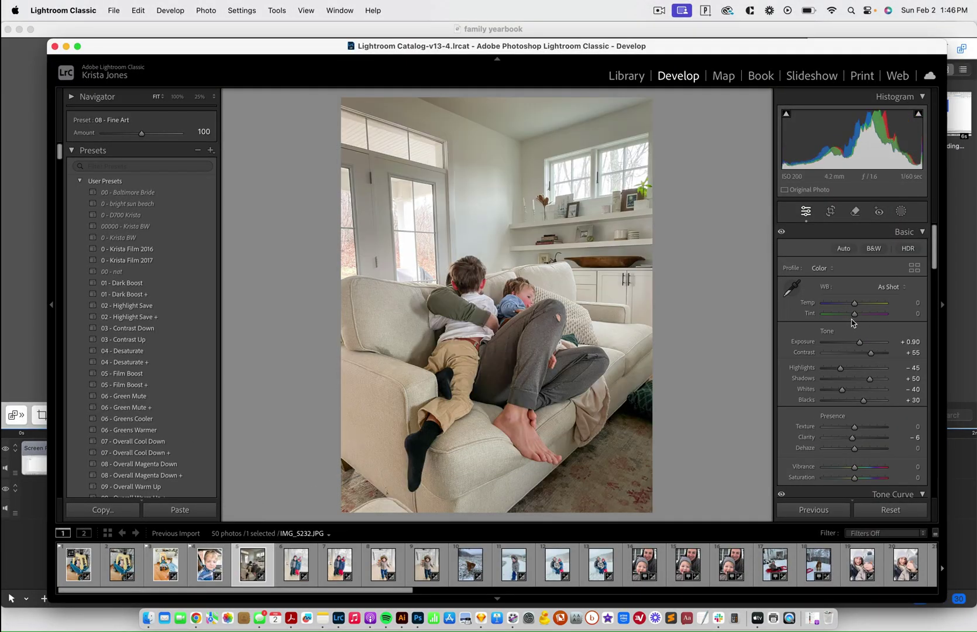
left_click_drag(860, 343, 868, 345)
key("p")
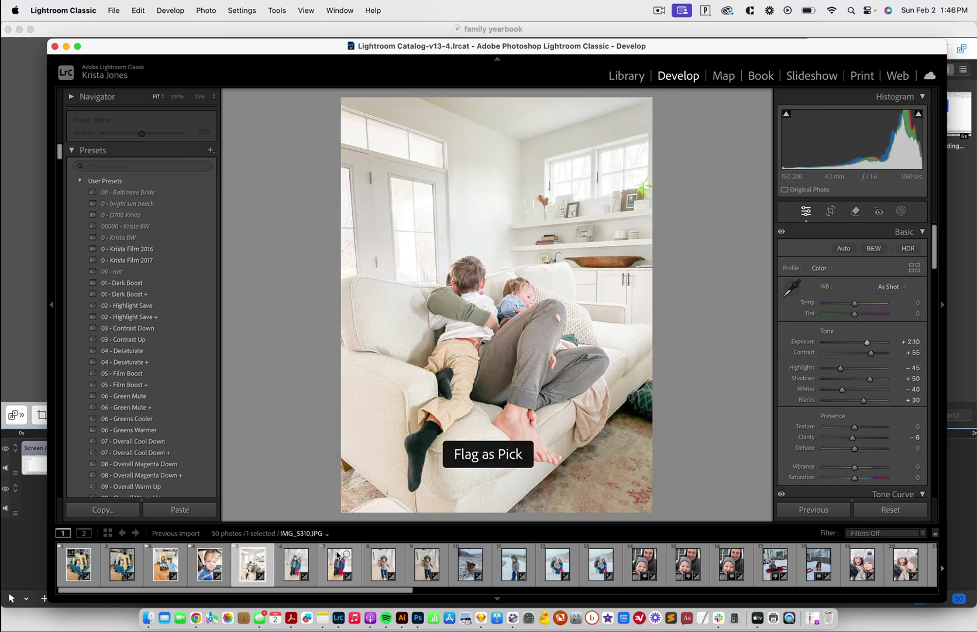
Flag IMG_5310.JPG and the photo of the toddler standing on the porch as picks.
left_click(338, 566)
key("p")
key("Right")
key("p")
key("Right")
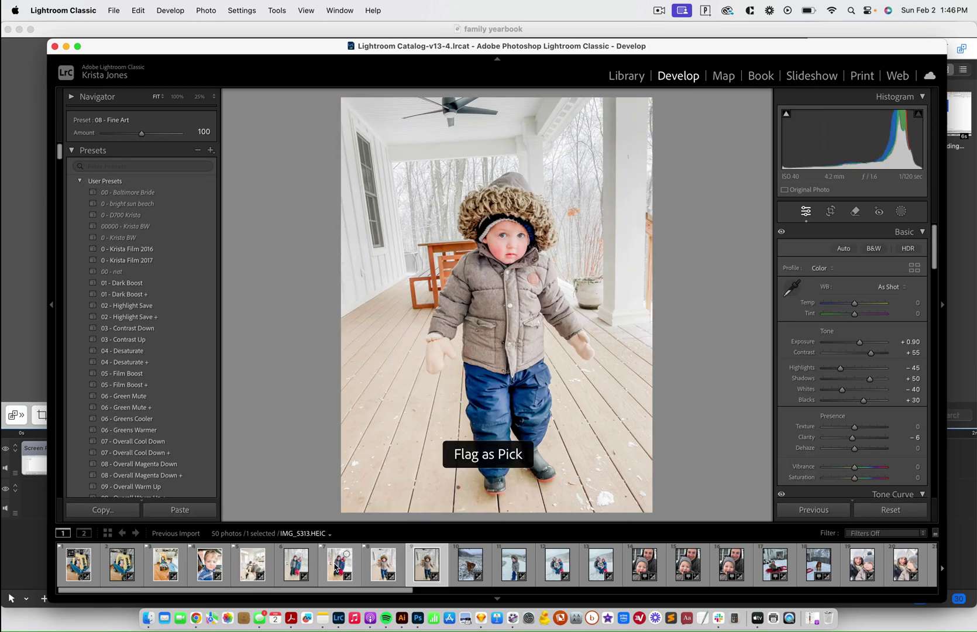
Flag IMG_5317.JPG and IMG_5319.JPG as picks, setting the dog photo's exposure to +2.05 and temperature to +7.
key("Right")
key("p")
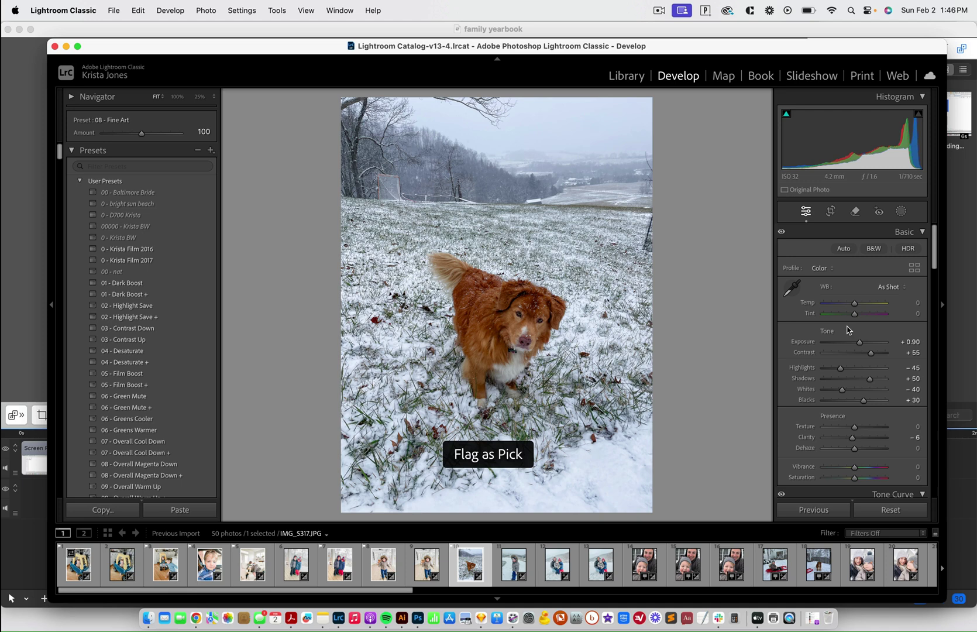
left_click_drag(860, 342, 868, 343)
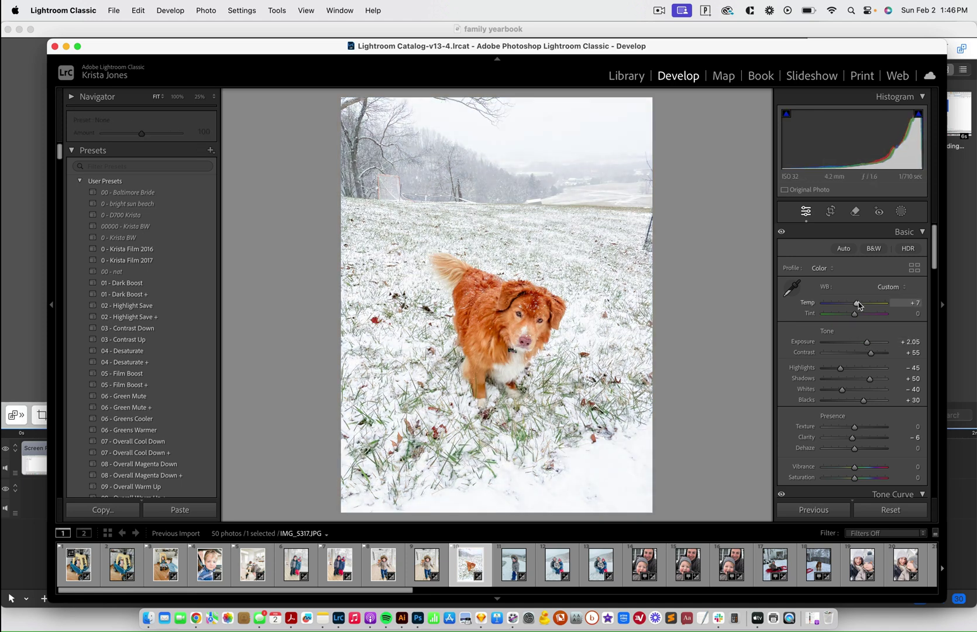
key("Right")
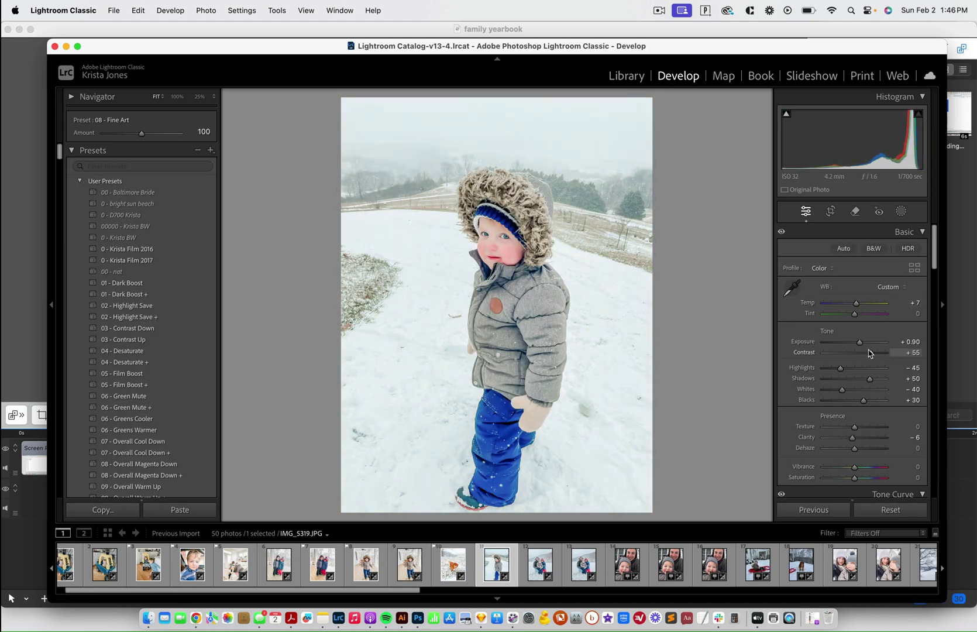
key("p")
Compare the photos from IMG_5339.JPG onward, flag one of the following shots as a pick and raise its exposure.
left_click(544, 563)
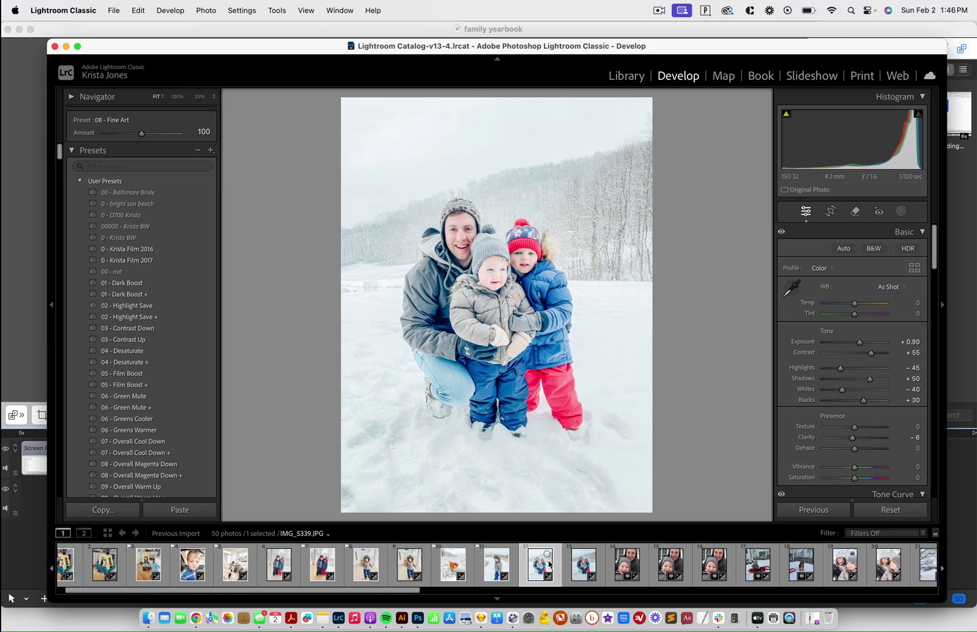
key("Right")
key("Right")
key("Right")
key("Right")
key("Right")
key("Left")
key("p")
left_click_drag(859, 343, 864, 346)
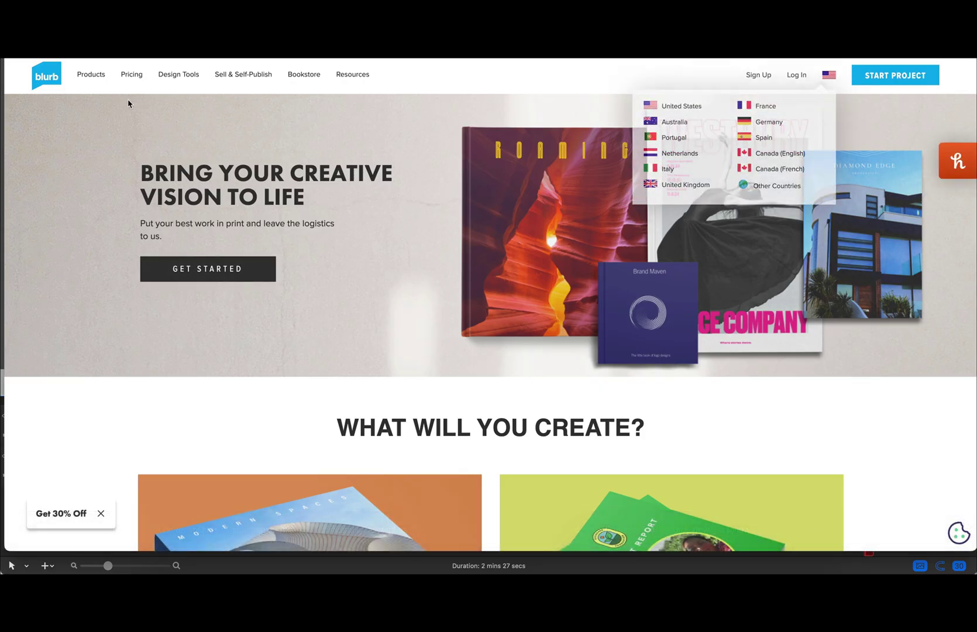
On the Blurb website, open the Photo Books product page and look over its offers.
mouse_move(101, 85)
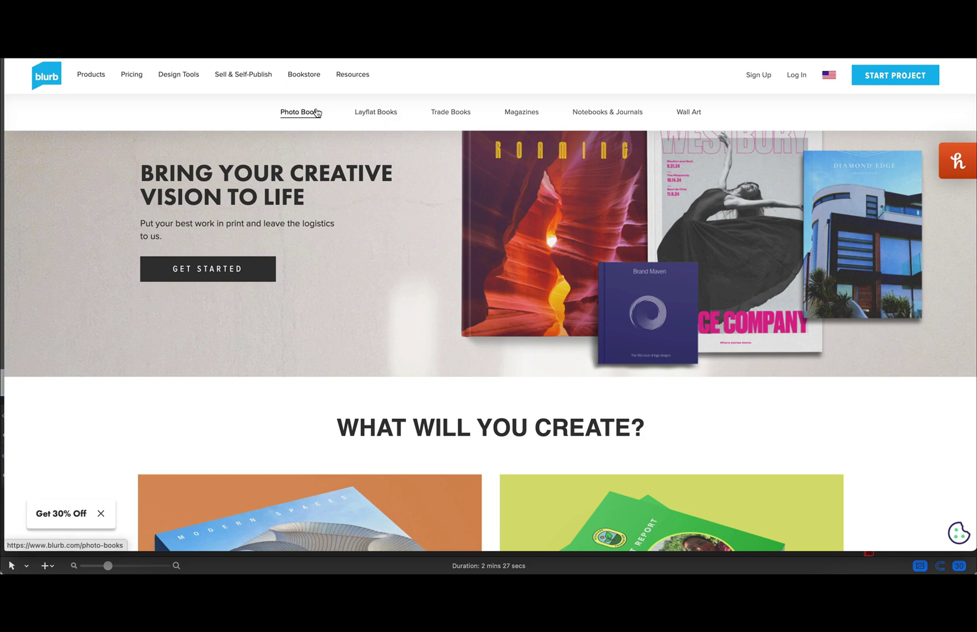
left_click(316, 112)
scroll(316, 111, "down", 5)
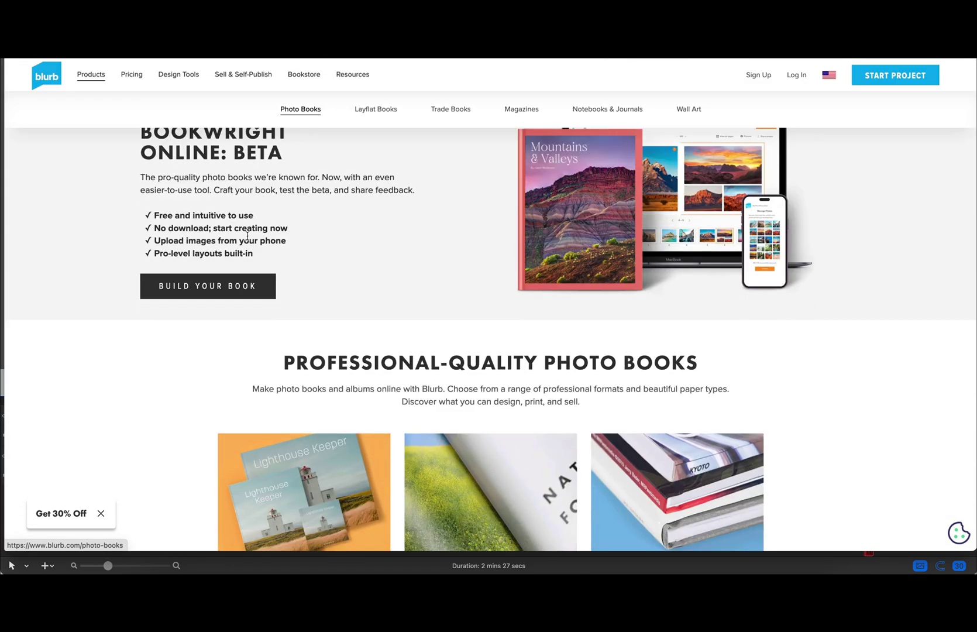
scroll(267, 187, "up", 3)
scroll(241, 320, "up", 3)
scroll(242, 318, "down", 9)
scroll(242, 322, "up", 2)
scroll(243, 321, "up", 3)
scroll(230, 340, "up", 5)
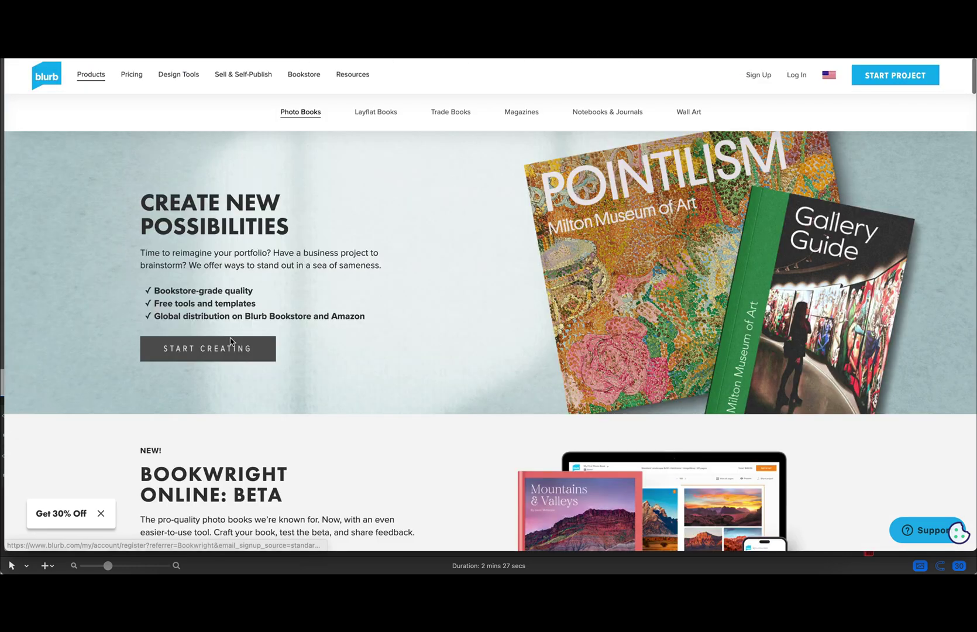
Launch a Large Square 12×12 in photo book project with a Hardcover, Image Wrap cover and Premium Matte paper.
left_click(231, 345)
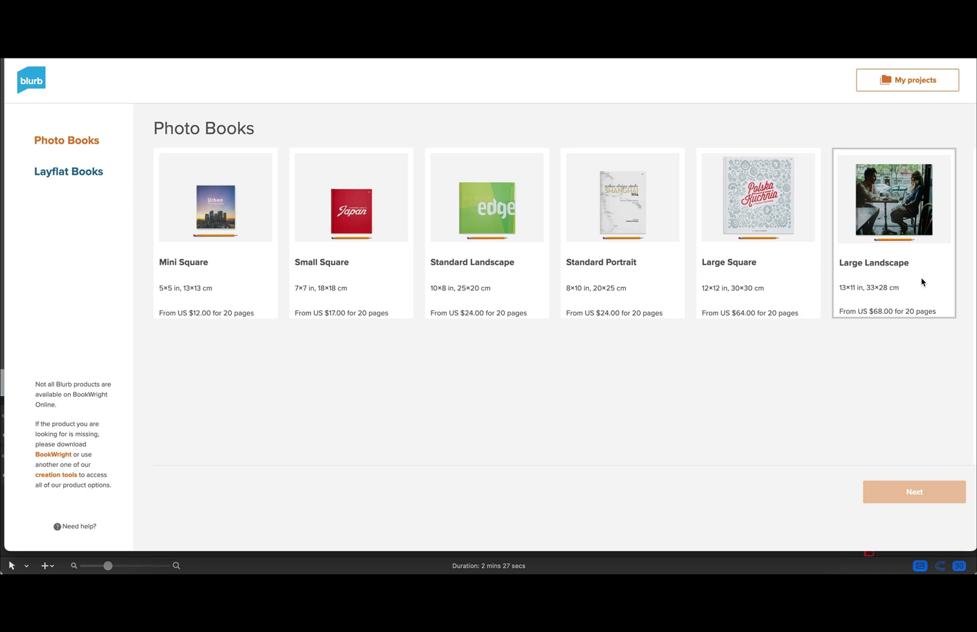
left_click(782, 210)
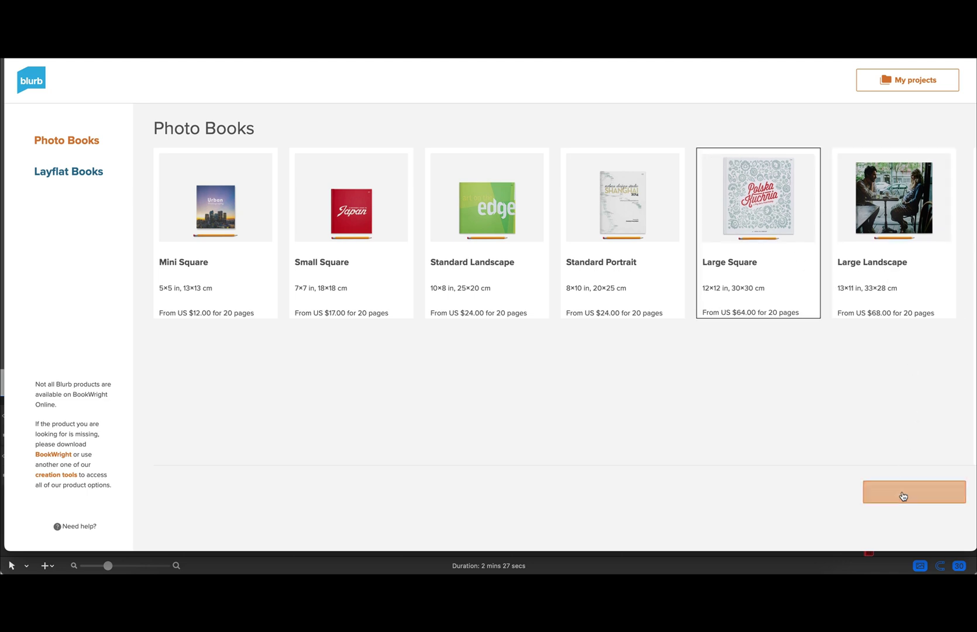
left_click(902, 495)
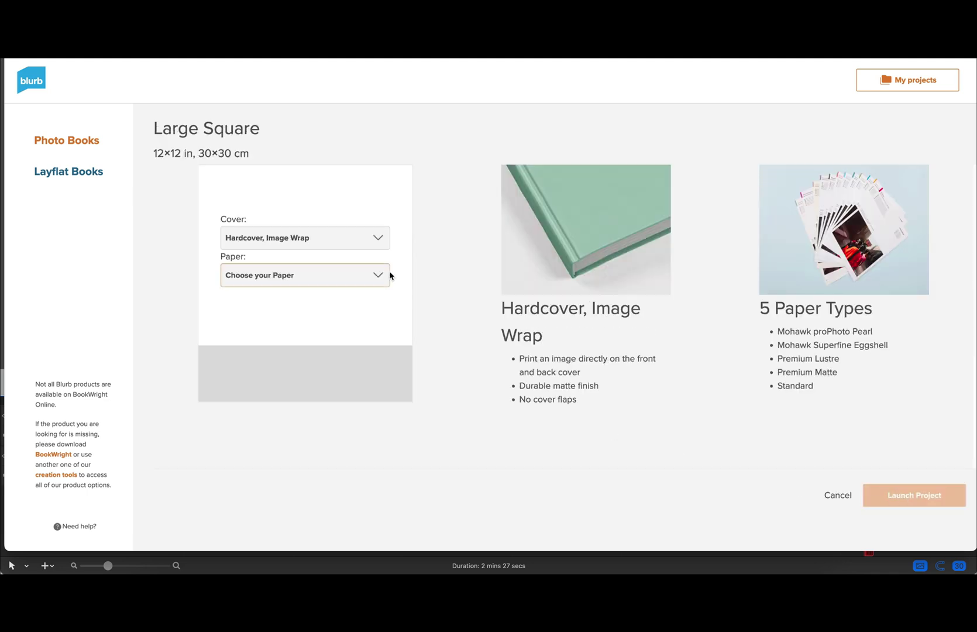
left_click(367, 274)
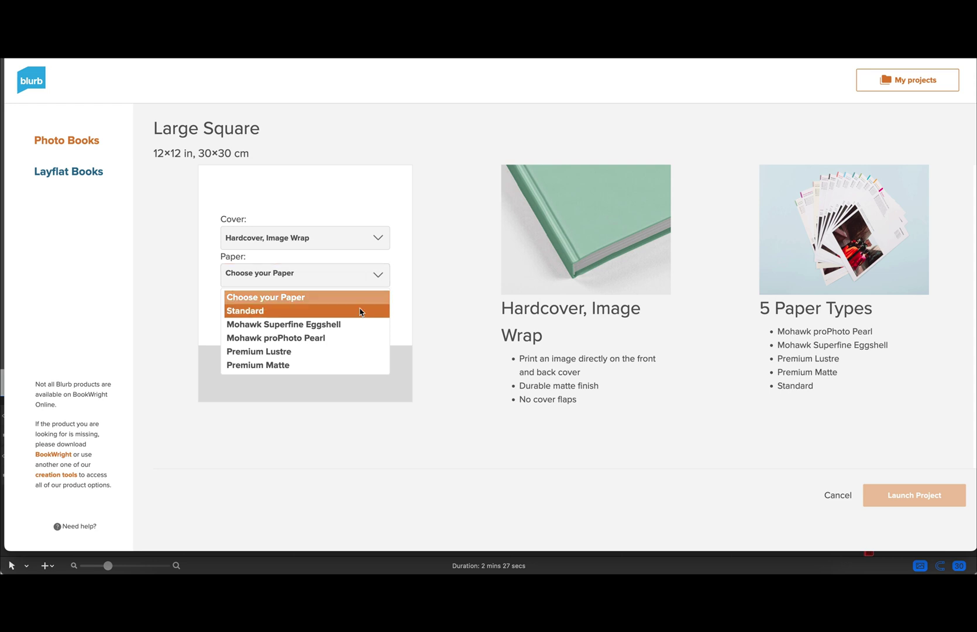
left_click(353, 364)
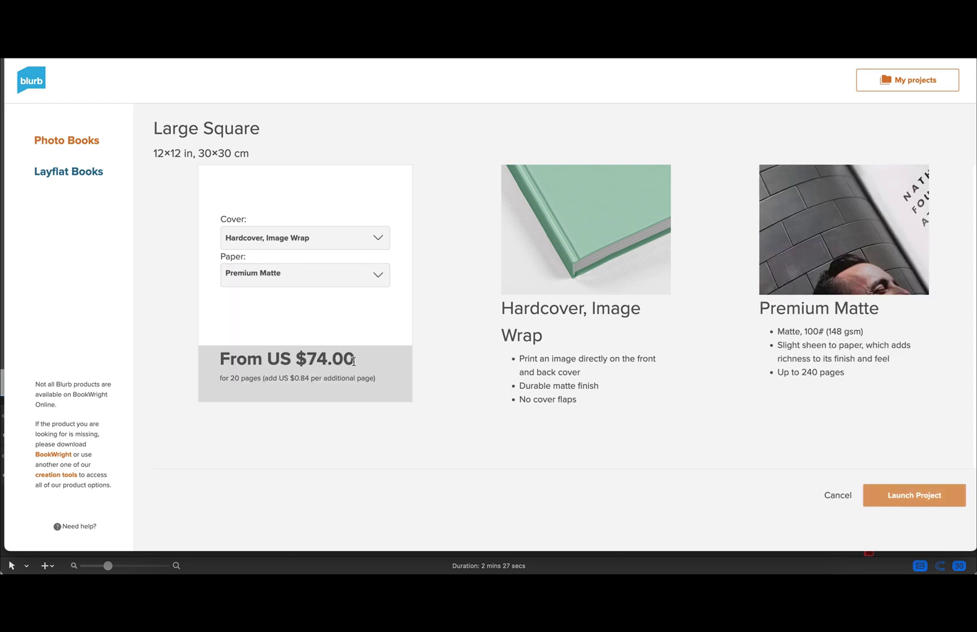
left_click(935, 497)
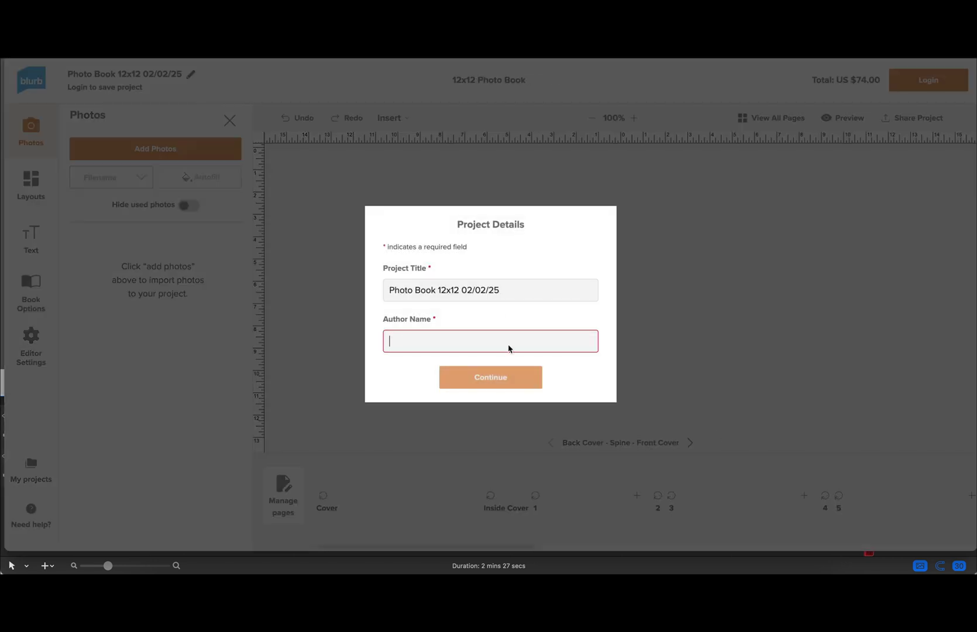
Set the project title to the family's surname followed by "Family Yearbook 2024" and enter the author's full name.
left_click_drag(510, 292, 344, 287)
type("Jones Family Yearbook 202")
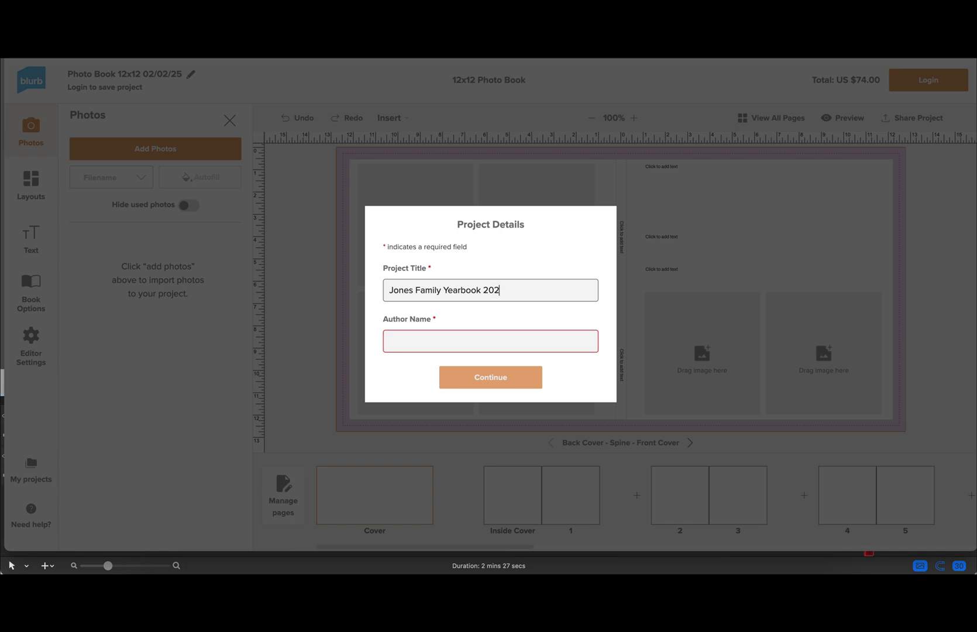
type("K")
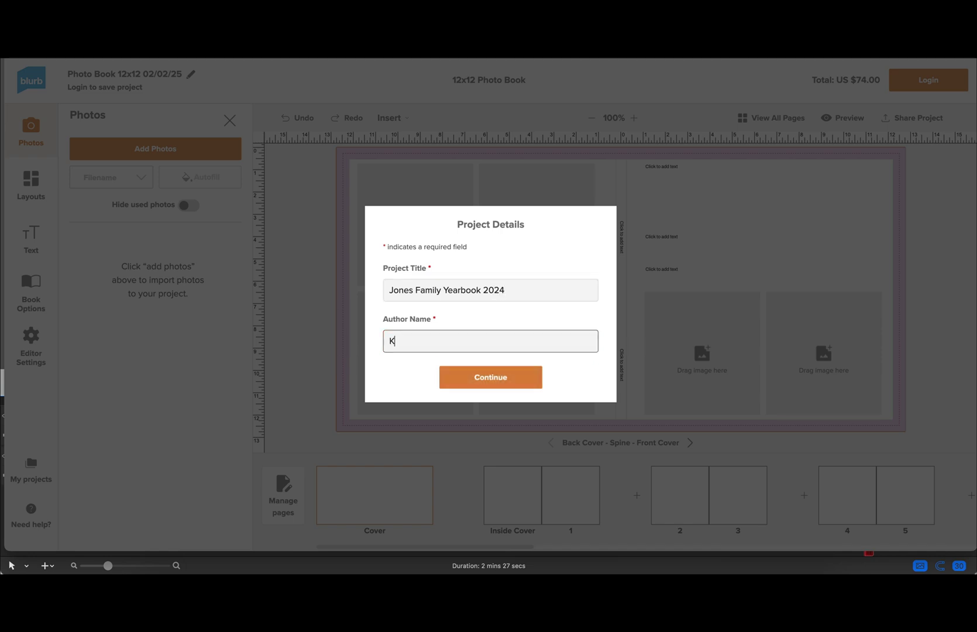
type("rista Jones")
left_click(476, 377)
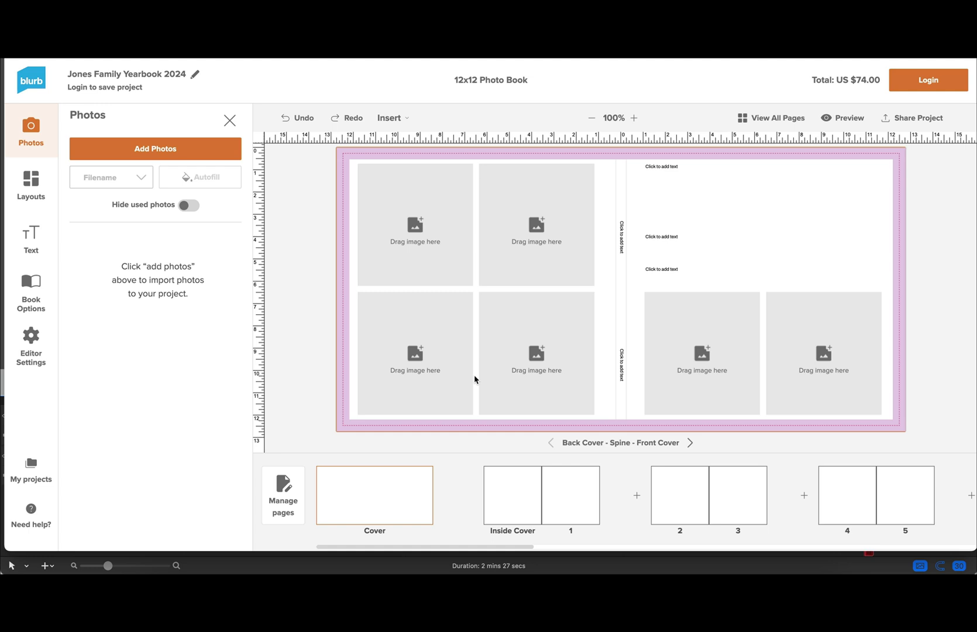
Upload every photo in the jan-2025 folder inside 01 - Jan from the computer, and sort the project photos by Date Taken.
left_click(167, 157)
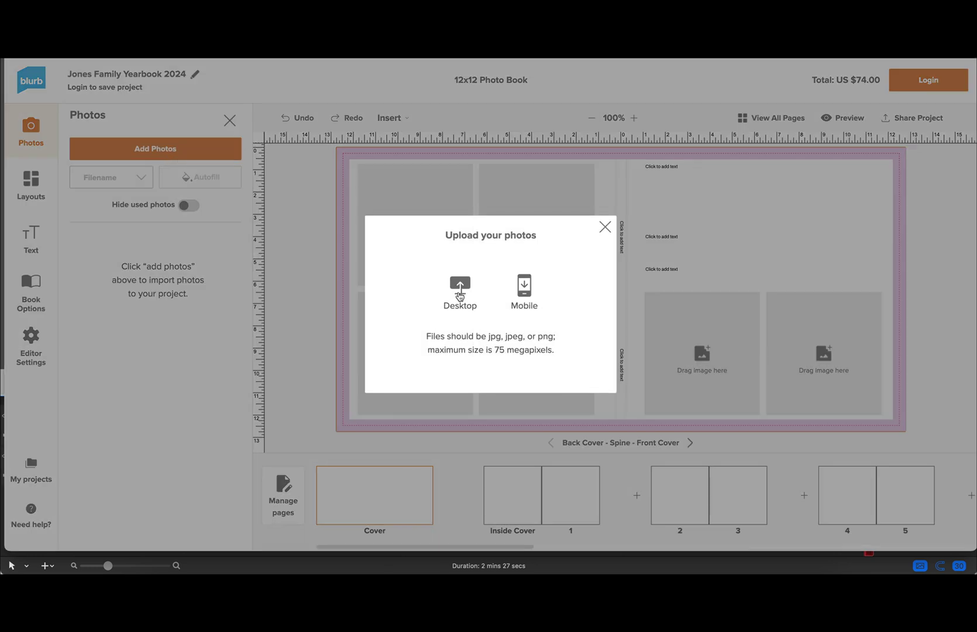
left_click(460, 286)
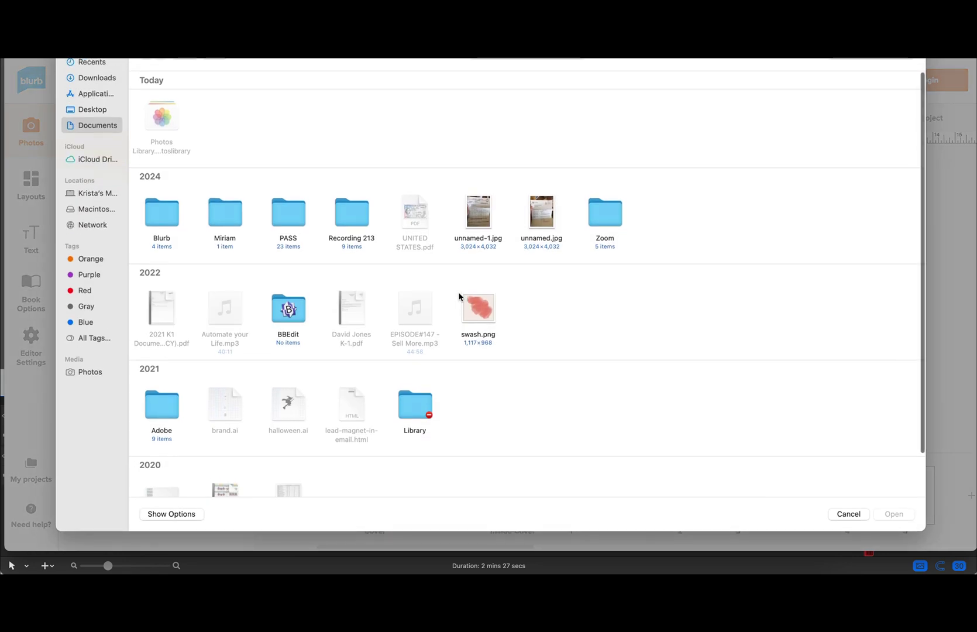
left_click(119, 113)
double_click(168, 117)
double_click(161, 136)
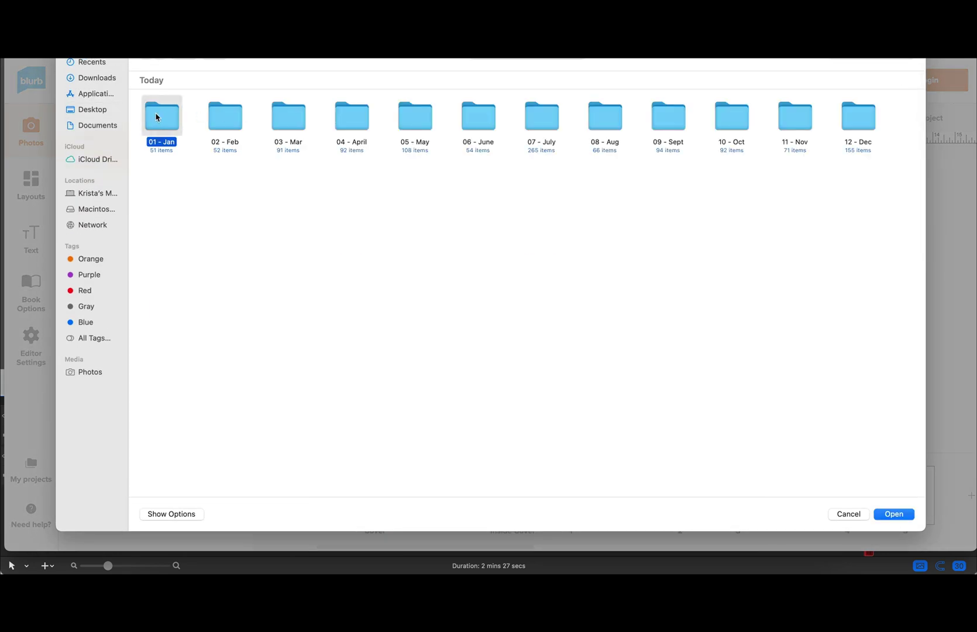
left_click(214, 200)
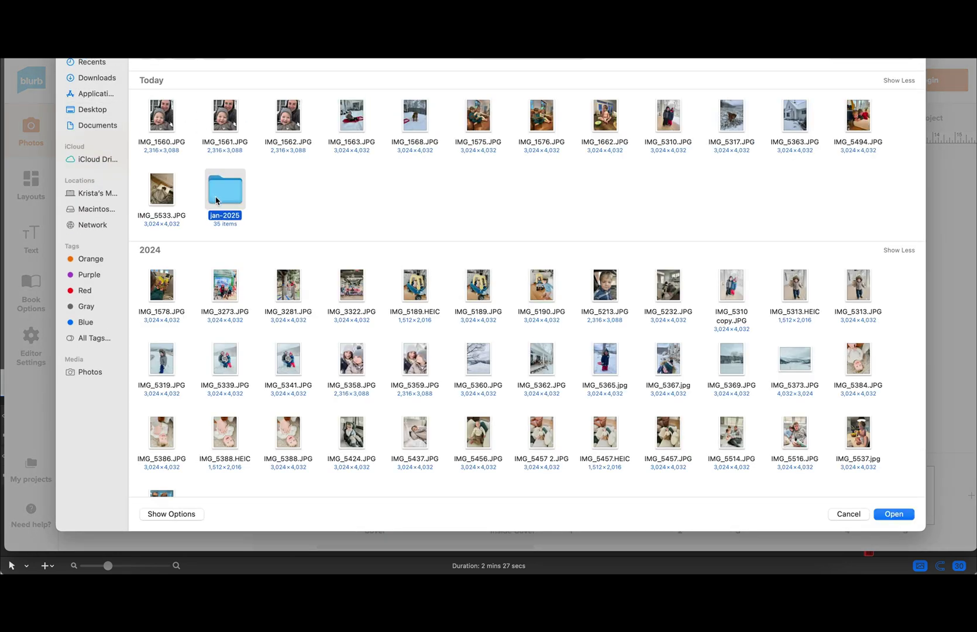
double_click(225, 196)
key("super+a")
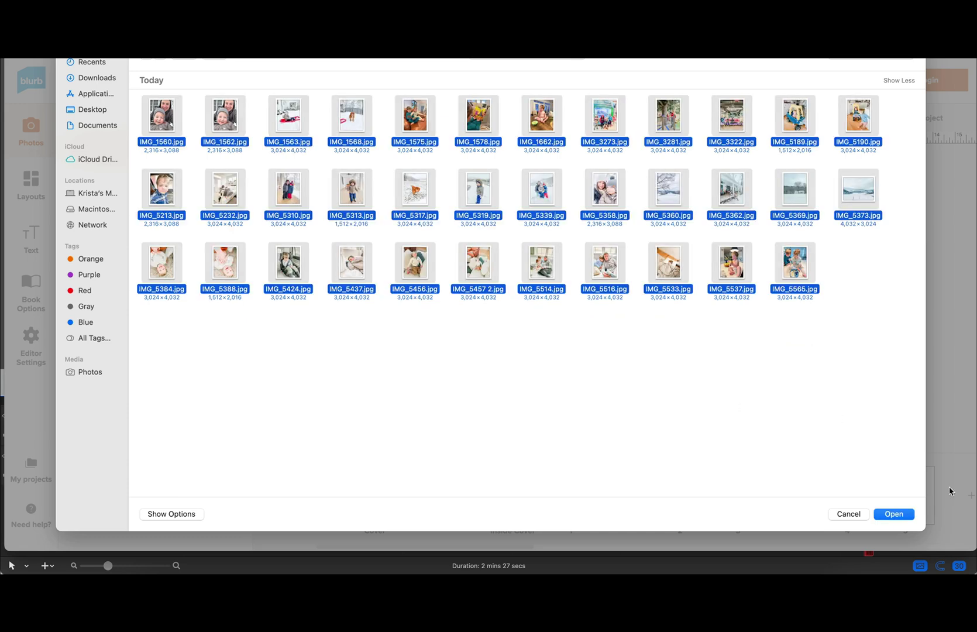
left_click(893, 513)
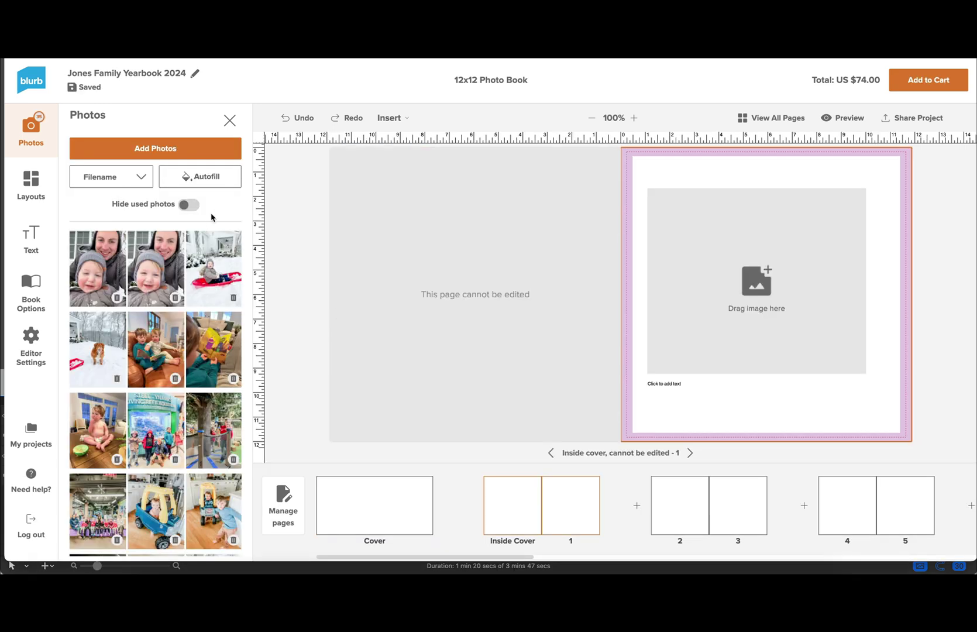
left_click(138, 177)
left_click(123, 206)
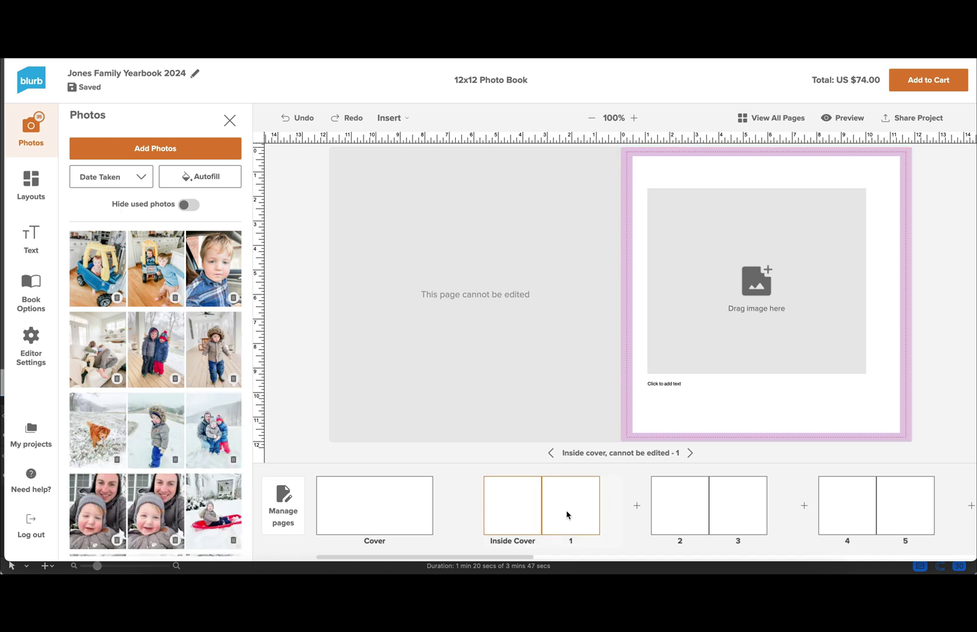
Delete all the default image placeholders from pages 2 and 3.
left_click(699, 507)
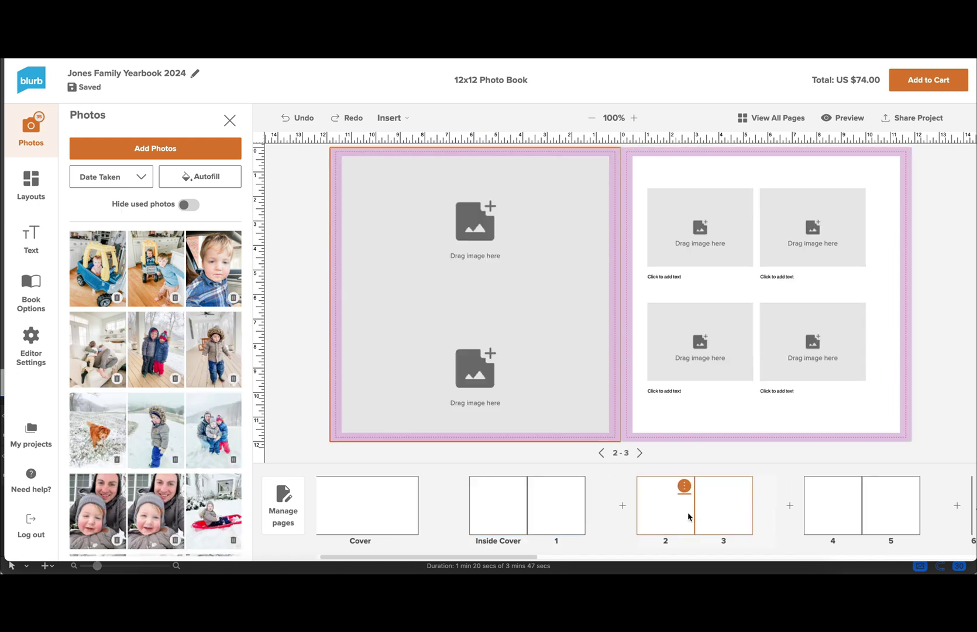
left_click(542, 252)
key("Delete")
left_click(530, 369)
key("Delete")
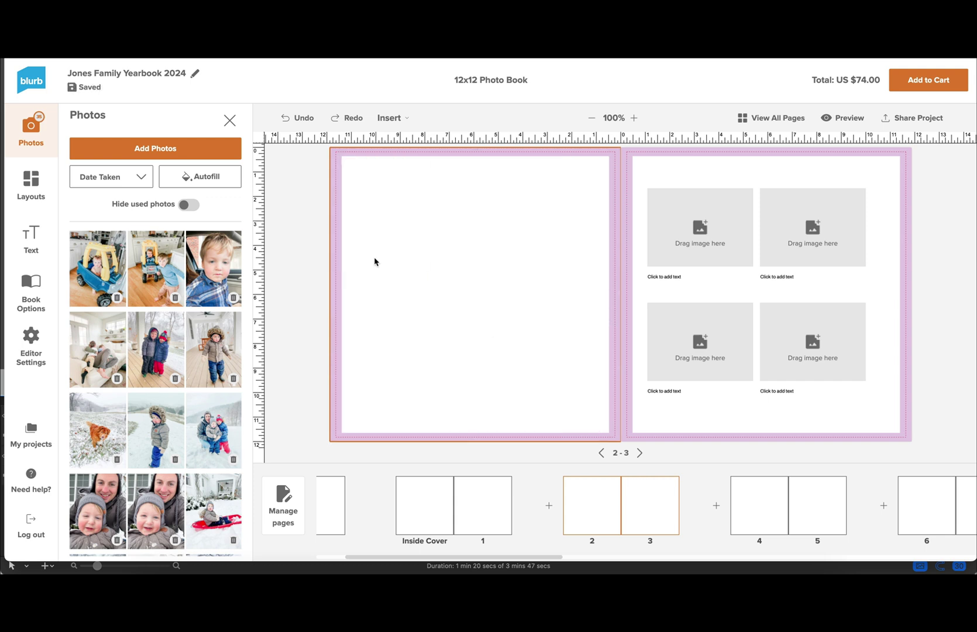
left_click_drag(778, 219, 759, 219)
key("Delete")
left_click(700, 234)
key("Delete")
left_click(720, 351)
key("Delete")
left_click(811, 360)
key("Delete")
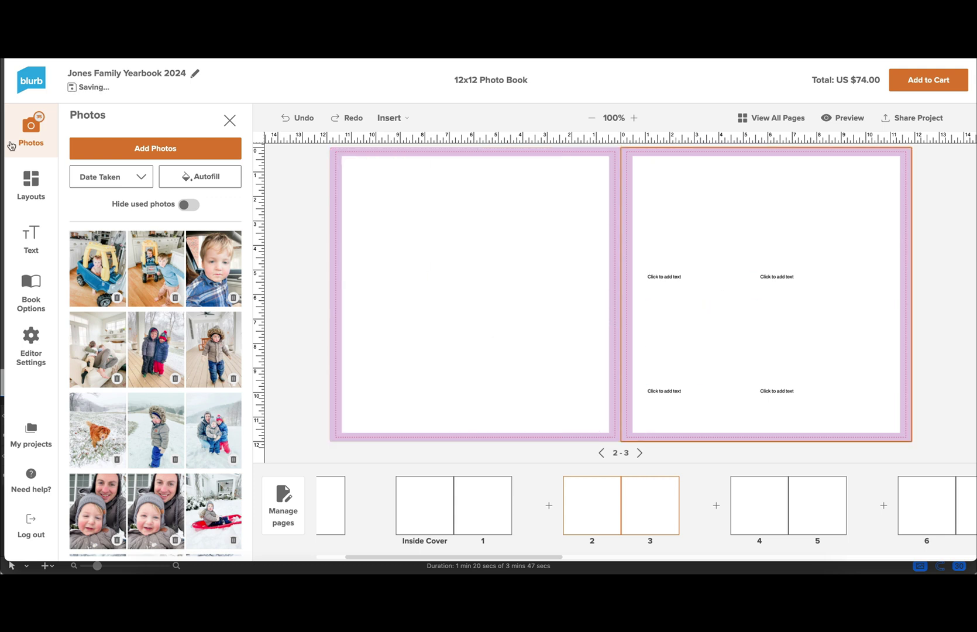
Apply the 4-Up Square layout to page 3 and the 4-Up Square mirrored layout to page 2.
left_click(36, 185)
scroll(165, 331, "down", 6)
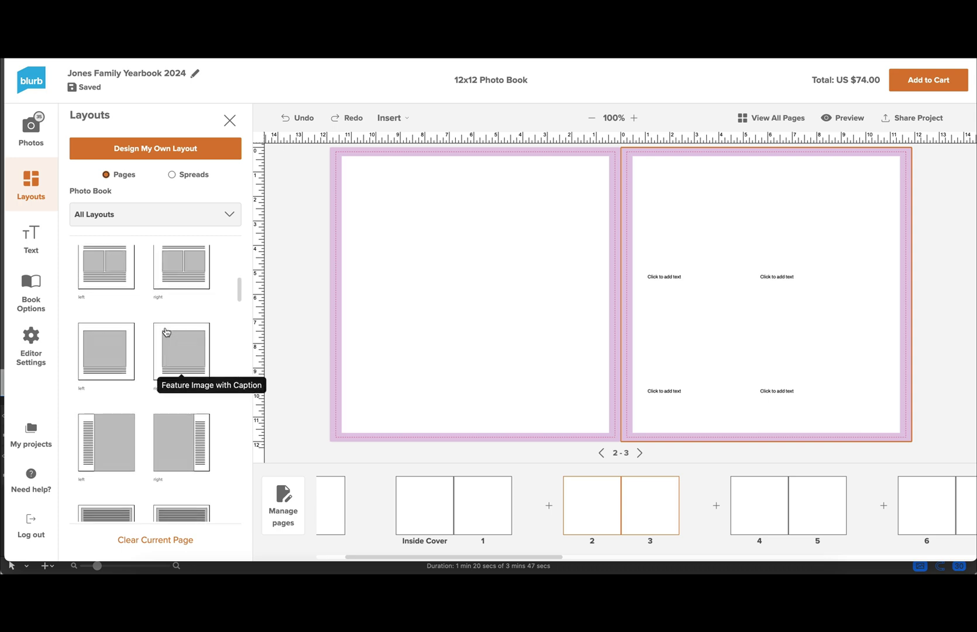
scroll(165, 331, "down", 8)
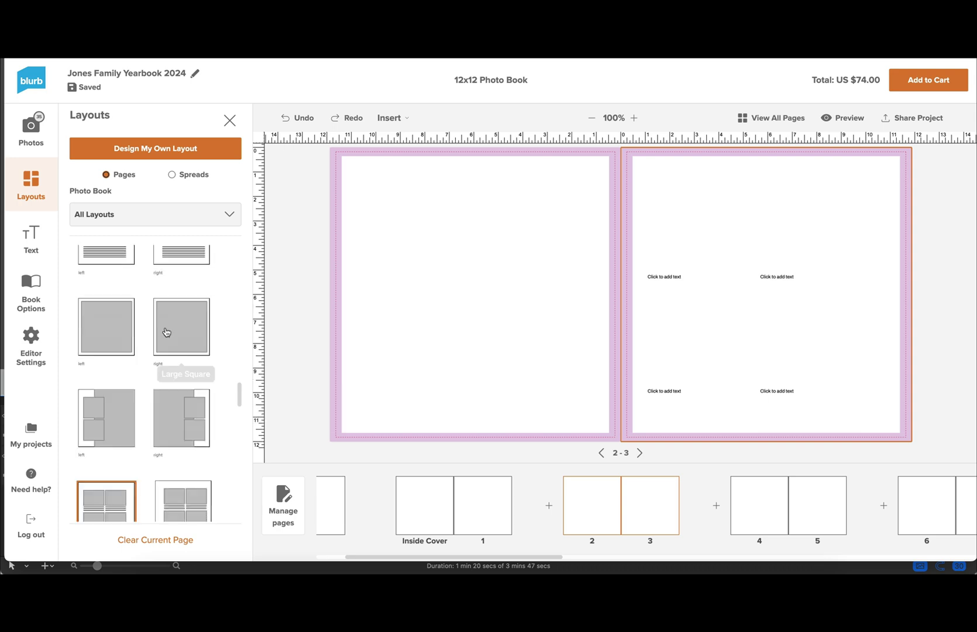
scroll(166, 332, "down", 8)
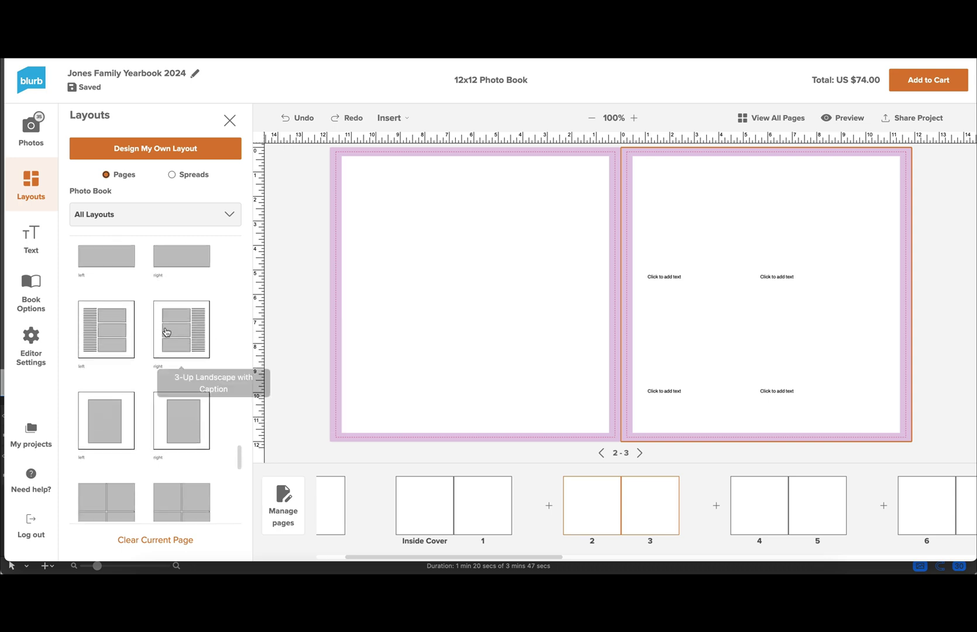
scroll(175, 422, "down", 5)
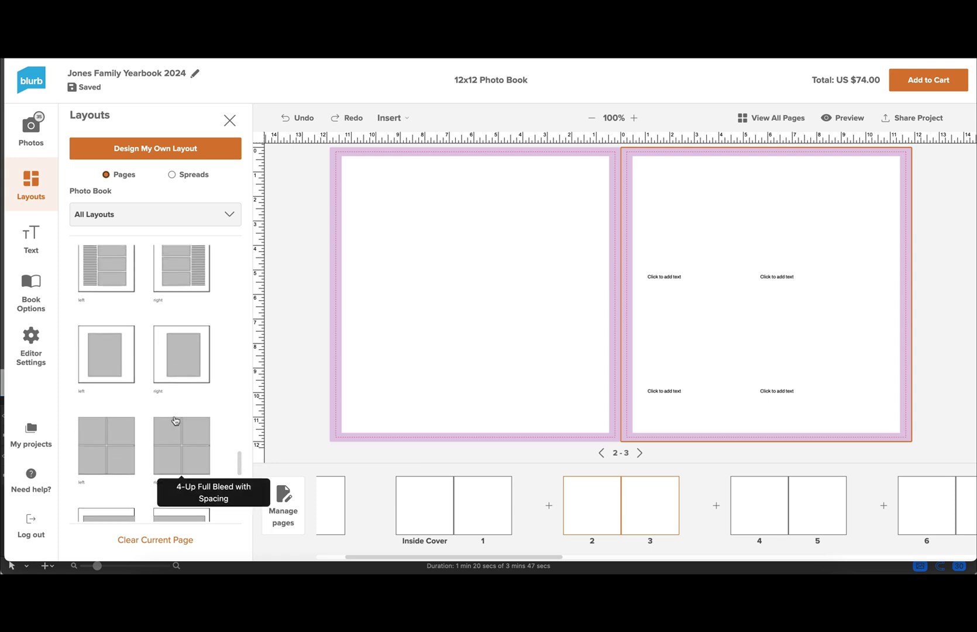
scroll(175, 421, "down", 8)
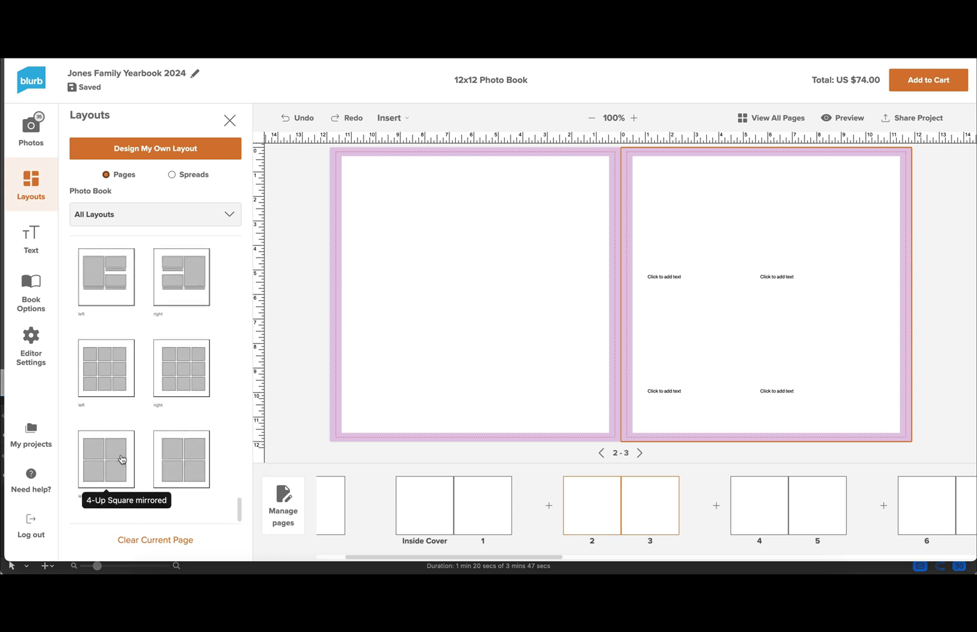
left_click(120, 460)
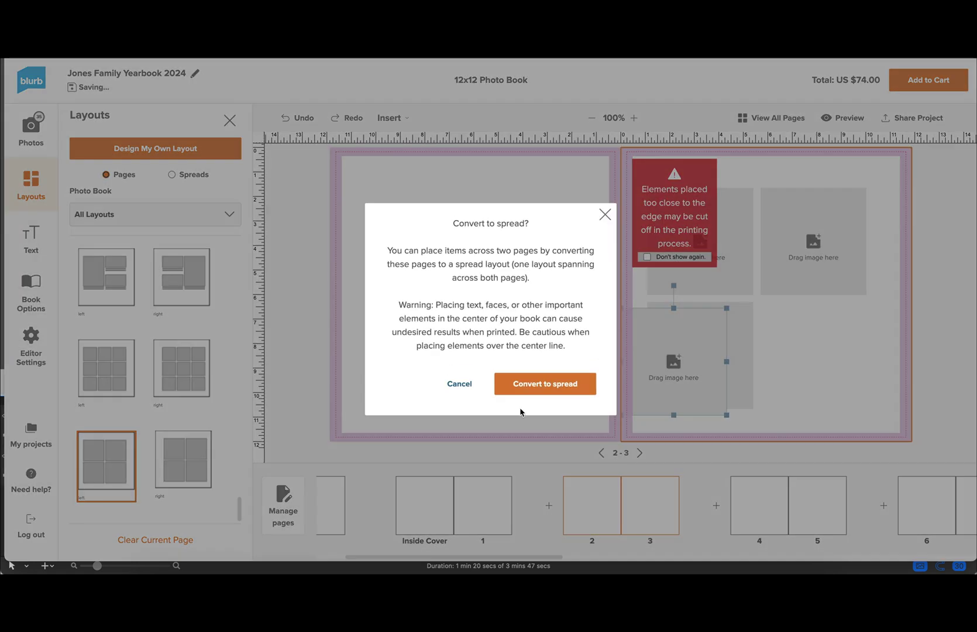
left_click(447, 386)
left_click(646, 257)
left_click_drag(671, 349, 806, 352)
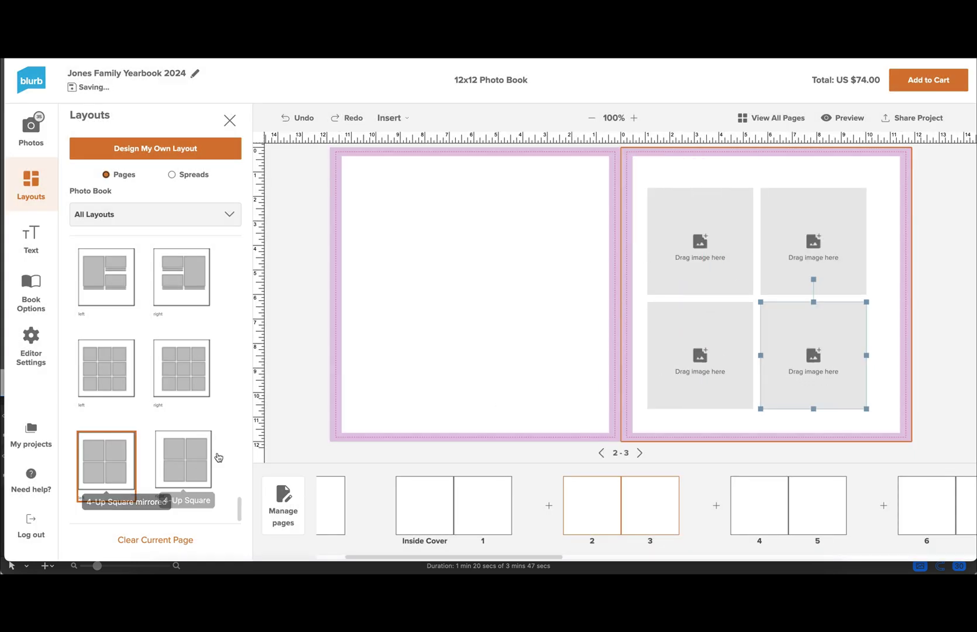
left_click(192, 468)
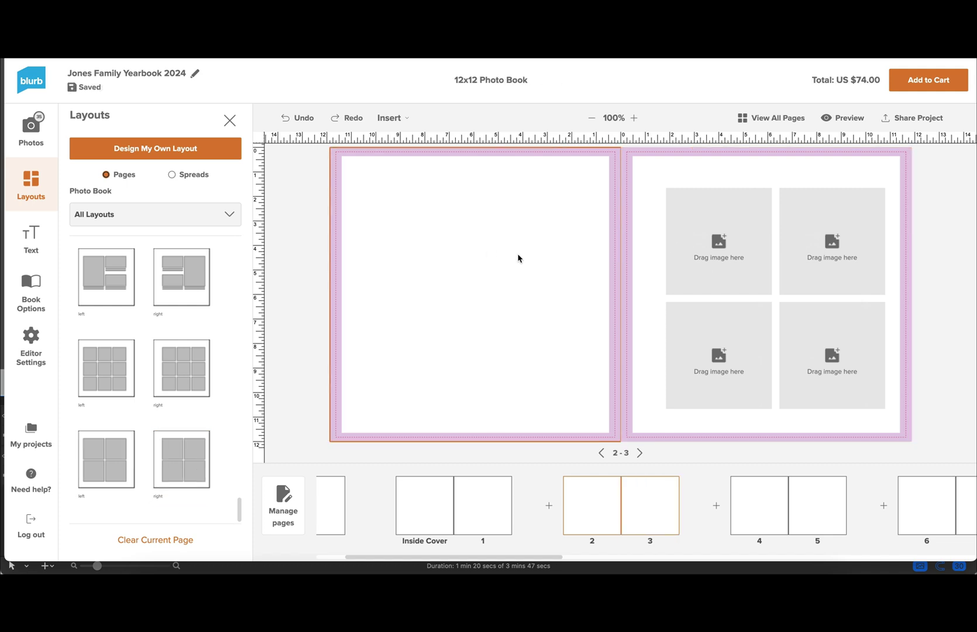
left_click(108, 477)
Fill page 2's four frames with the two toy car photos, the boy in the plaid shirt and the sofa photo.
left_click(31, 128)
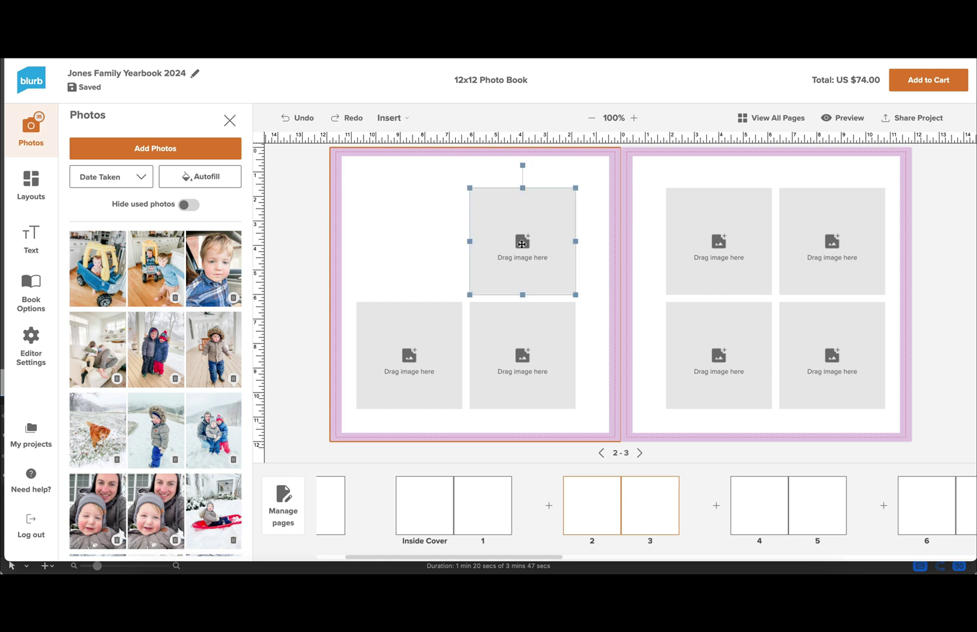
left_click_drag(522, 244, 427, 239)
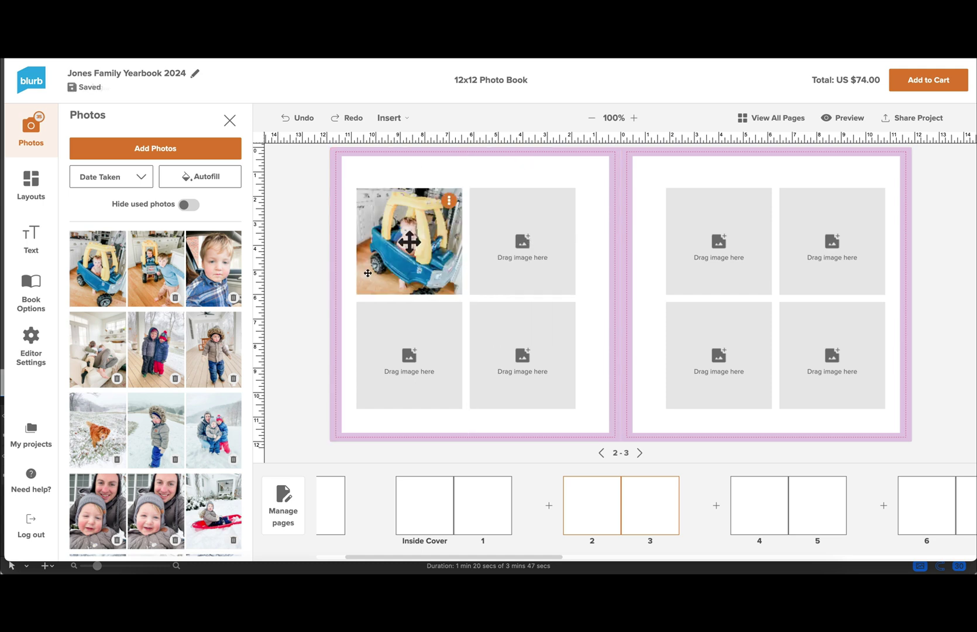
left_click_drag(151, 270, 430, 331)
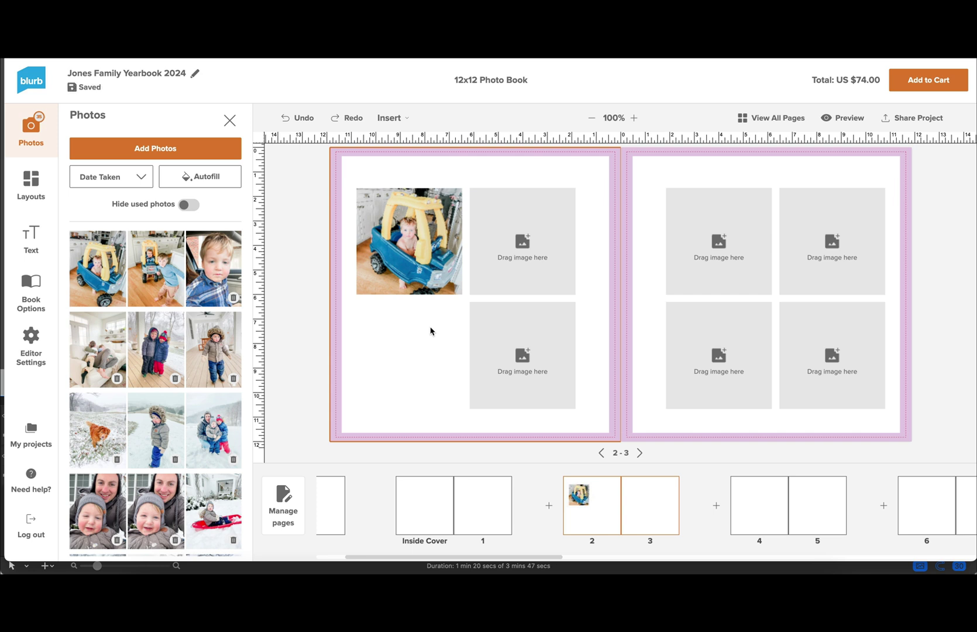
left_click_drag(220, 269, 515, 234)
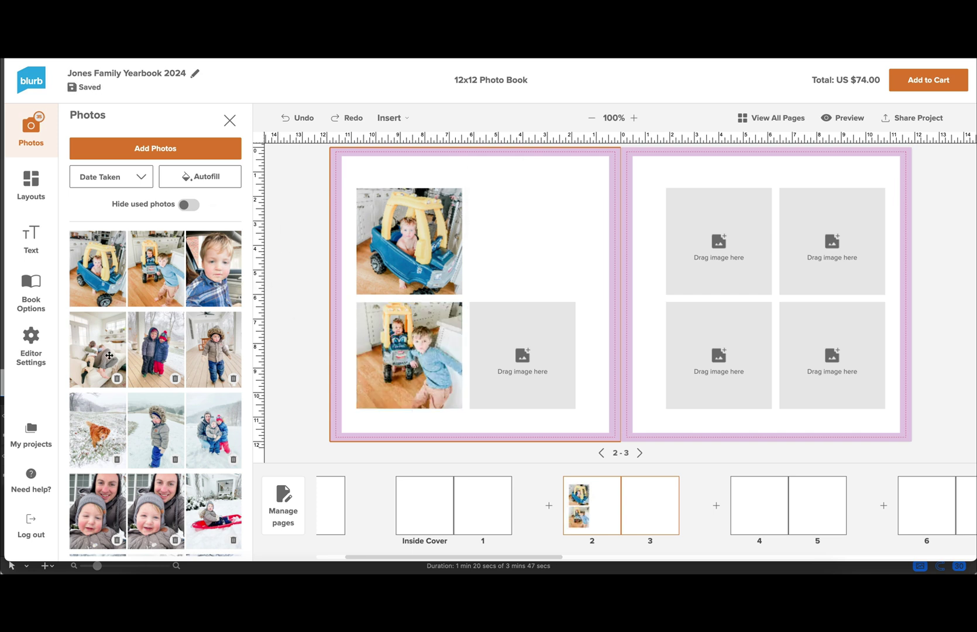
left_click_drag(108, 355, 539, 351)
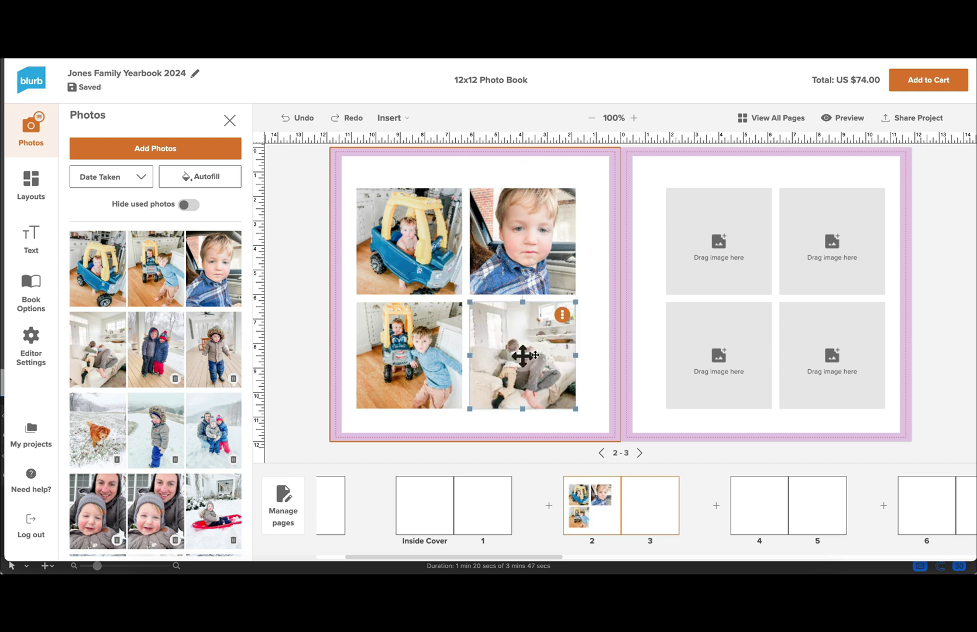
Fill page 3's four frames with the two porch photos, the dog in the snow and the group photo in the snow.
left_click_drag(144, 346, 711, 232)
left_click_drag(211, 361, 849, 258)
left_click_drag(97, 430, 842, 350)
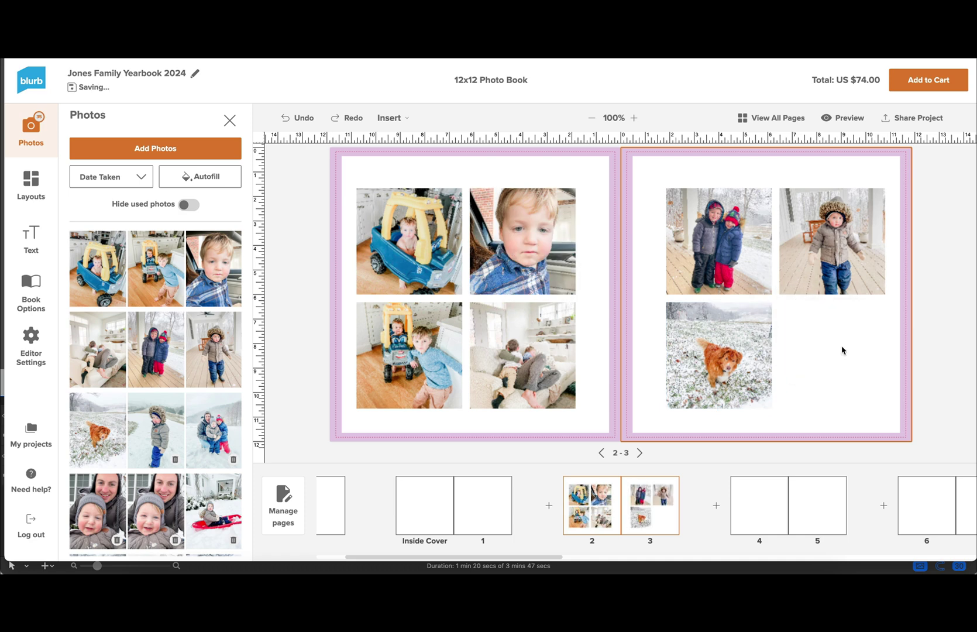
Delete the default image placeholders from pages 4 and 5.
left_click(762, 512)
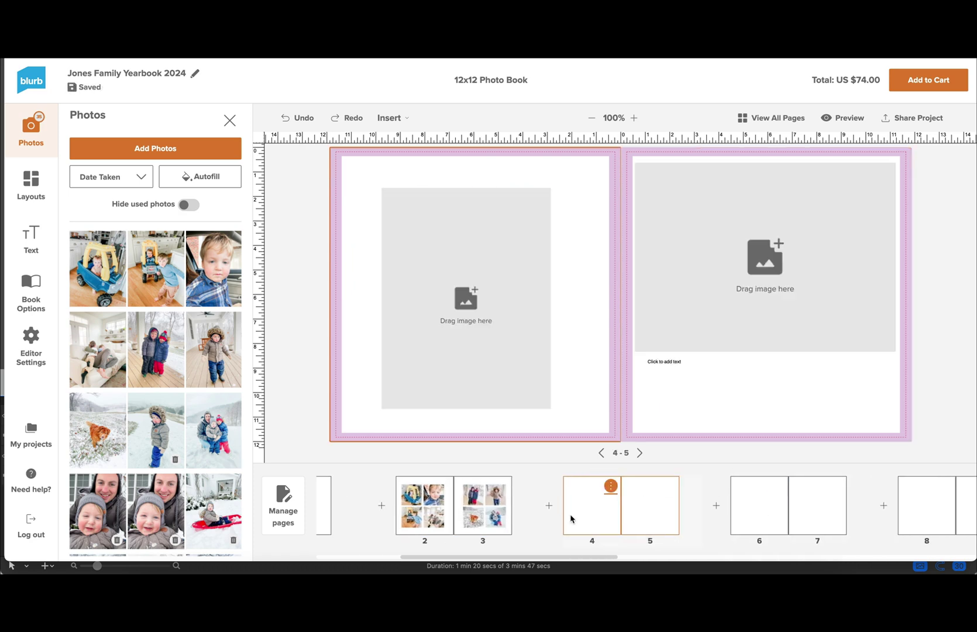
left_click(478, 278)
key("Delete")
left_click(684, 222)
key("Delete")
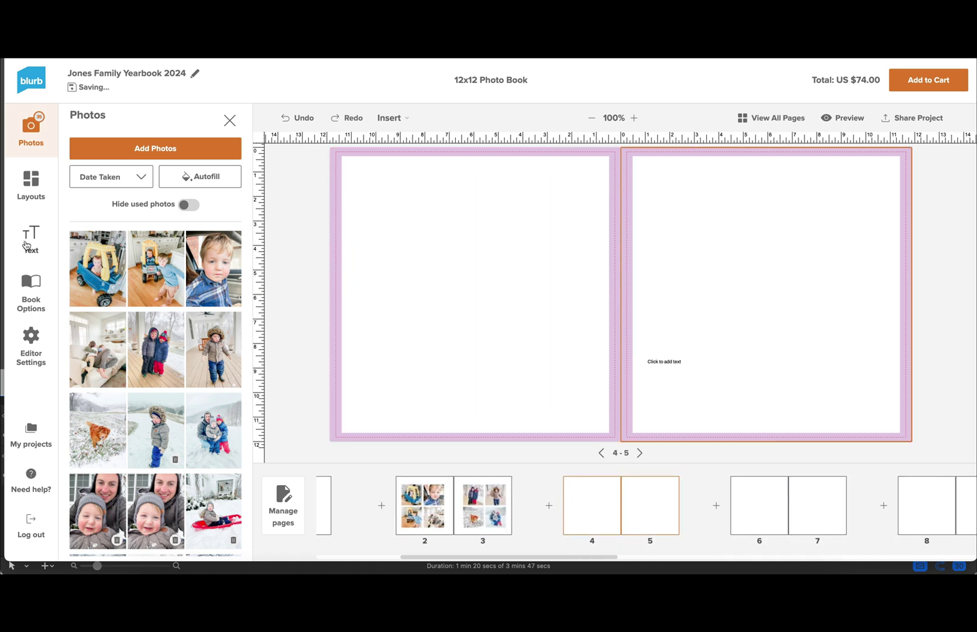
Apply the edge-to-edge four-image layout to page 5.
left_click(41, 177)
scroll(117, 428, "down", 10)
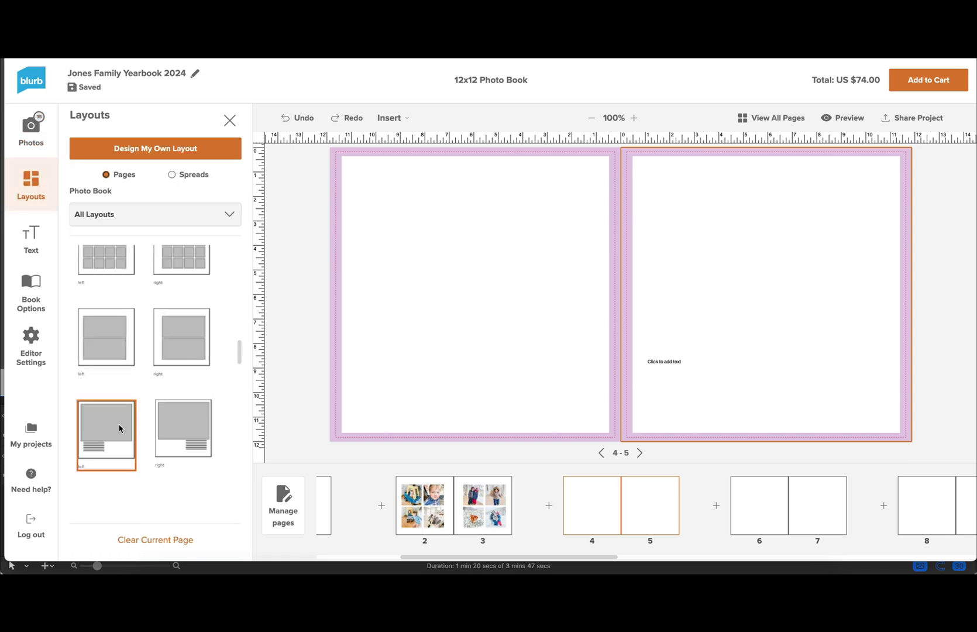
scroll(119, 429, "down", 5)
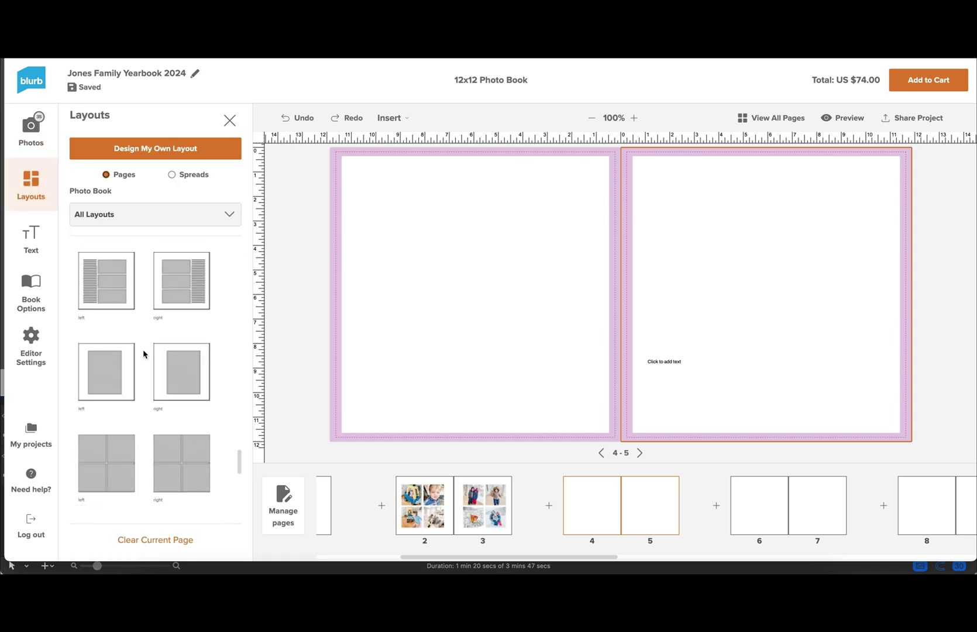
scroll(144, 353, "down", 3)
left_click(127, 299)
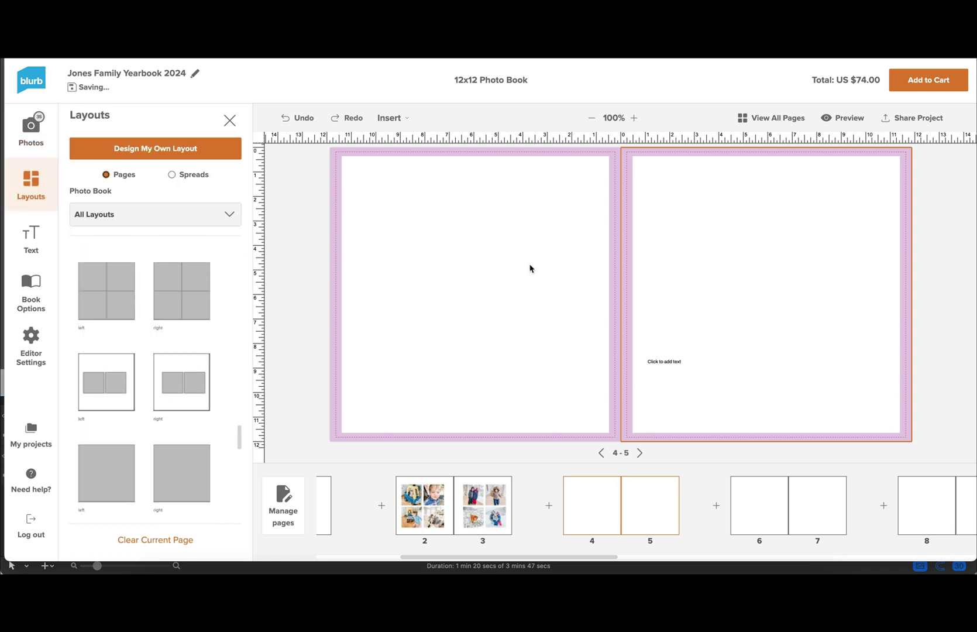
Apply the centred two-image layout to page 4 and stretch both frames into portraits about 6.3 in tall.
scroll(157, 339, "down", 10)
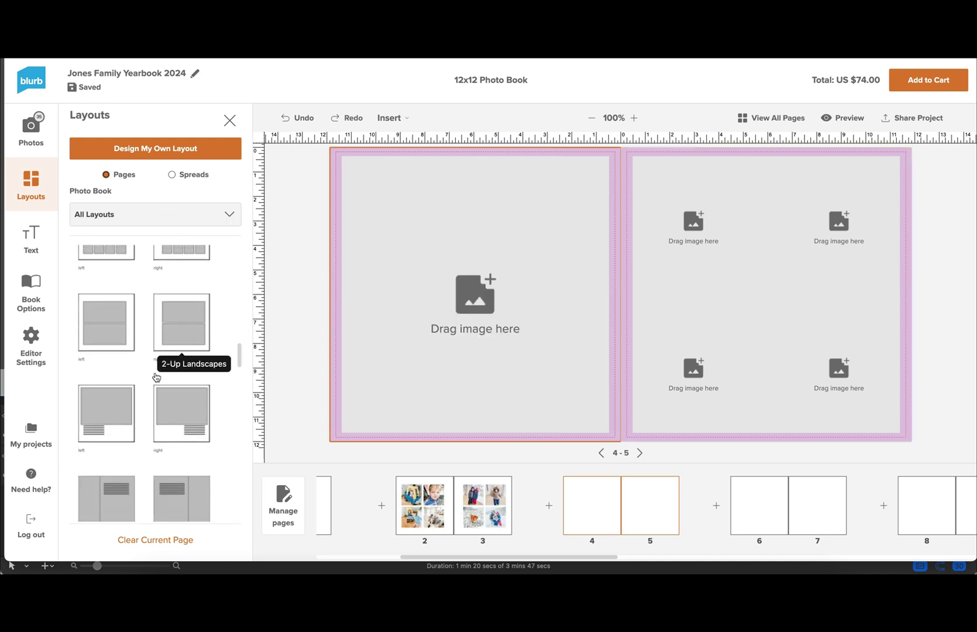
scroll(156, 377, "down", 5)
left_click_drag(167, 504, 171, 494)
left_click_drag(547, 274, 438, 291)
left_click_drag(529, 292, 537, 293)
left_click_drag(416, 292, 424, 294)
left_click_drag(422, 245, 423, 196)
left_click(534, 275)
left_click_drag(536, 242, 536, 199)
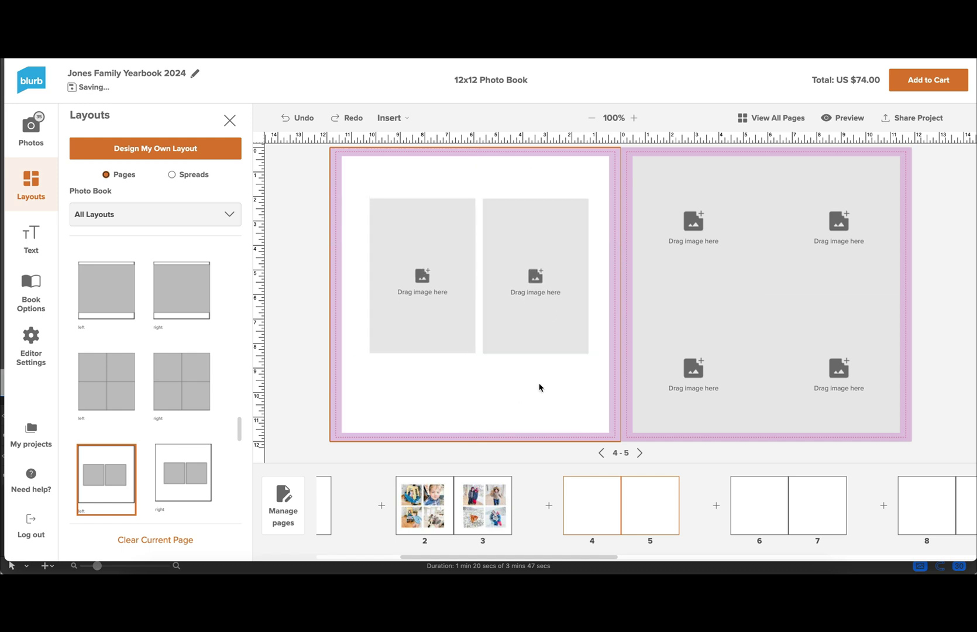
Nudge both portrait frames on page 4 slightly to the left, keeping them aligned side by side.
left_click(463, 211)
left_click(459, 226)
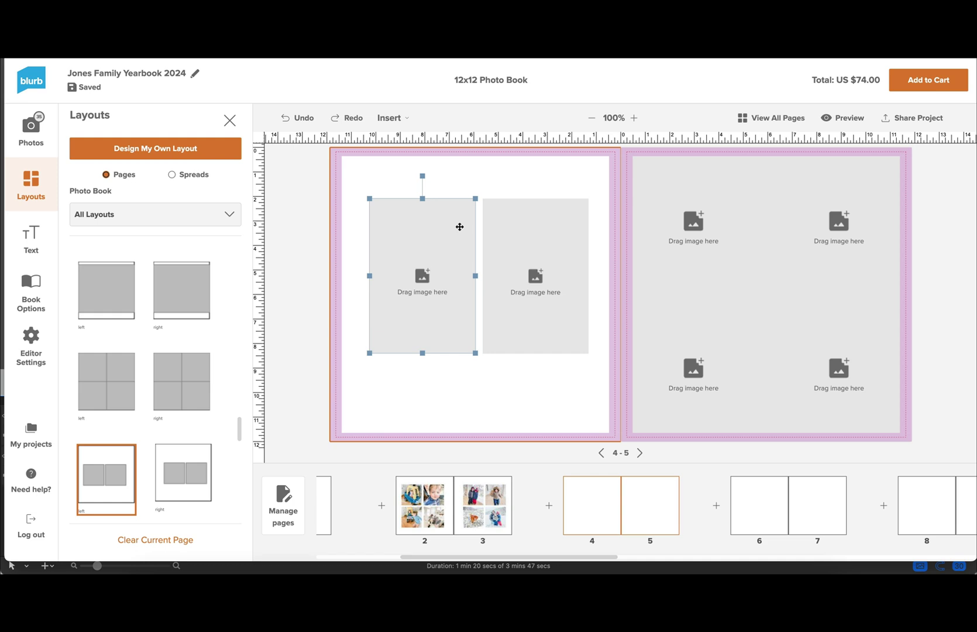
left_click_drag(459, 227, 457, 225)
left_click(555, 233)
left_click_drag(554, 233, 555, 235)
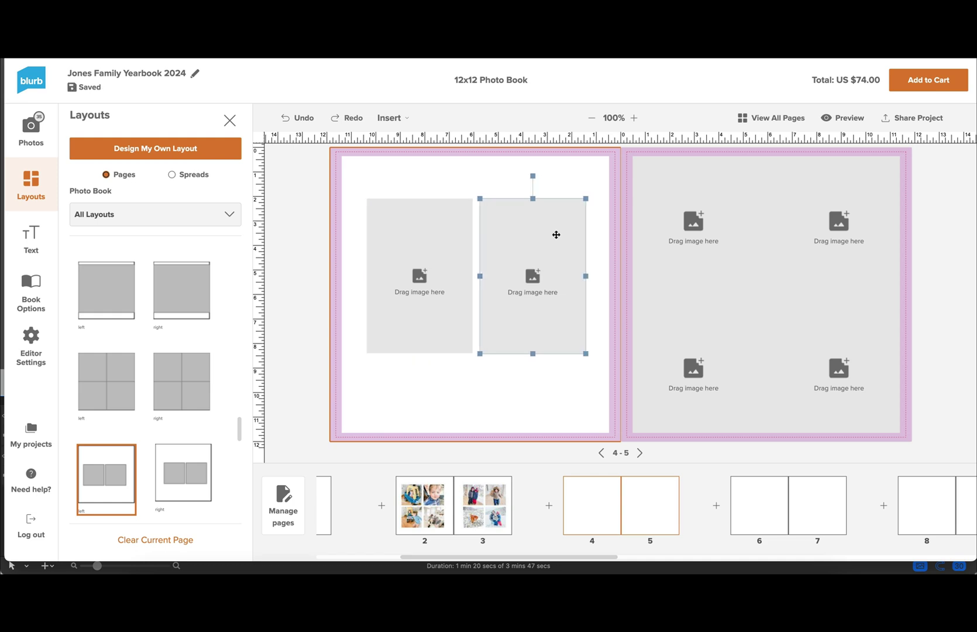
Hide the photos already used and fill the frames on pages 4, 5 and 6 with the snow and indoor winter photos.
left_click(31, 128)
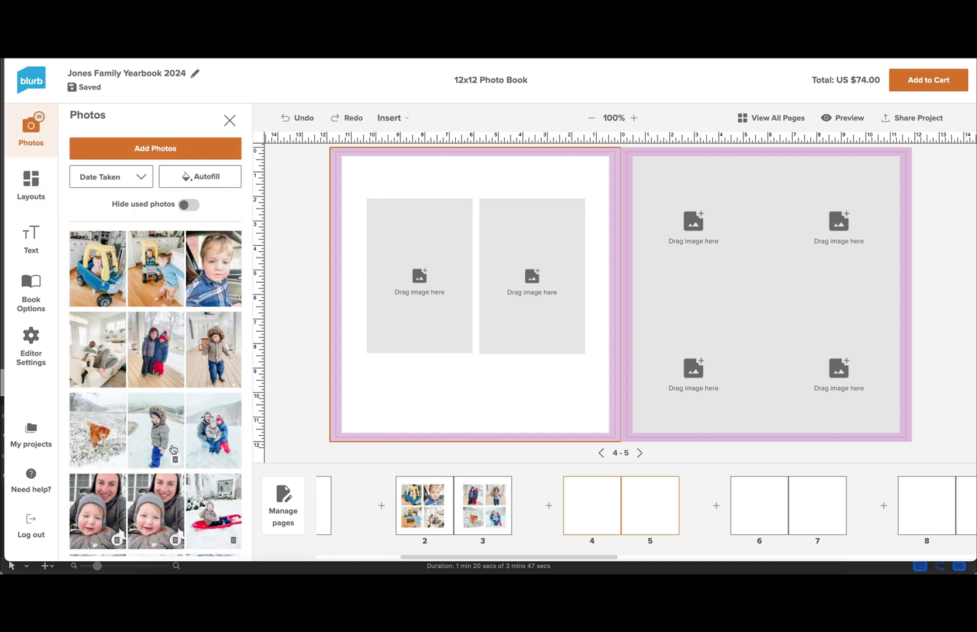
left_click(193, 204)
left_click_drag(119, 264, 515, 246)
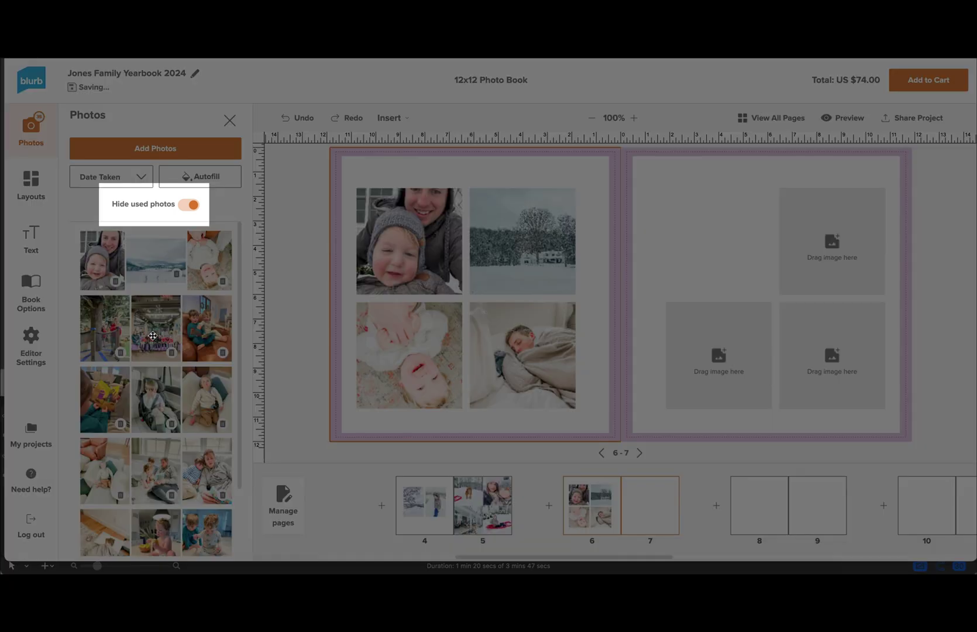
Fill page 7's four frames with the two children's group photos, the rope bridge photo and the snowy landscape.
left_click_drag(152, 335, 719, 241)
left_click_drag(109, 338, 728, 353)
left_click_drag(813, 373, 811, 316)
key("Delete")
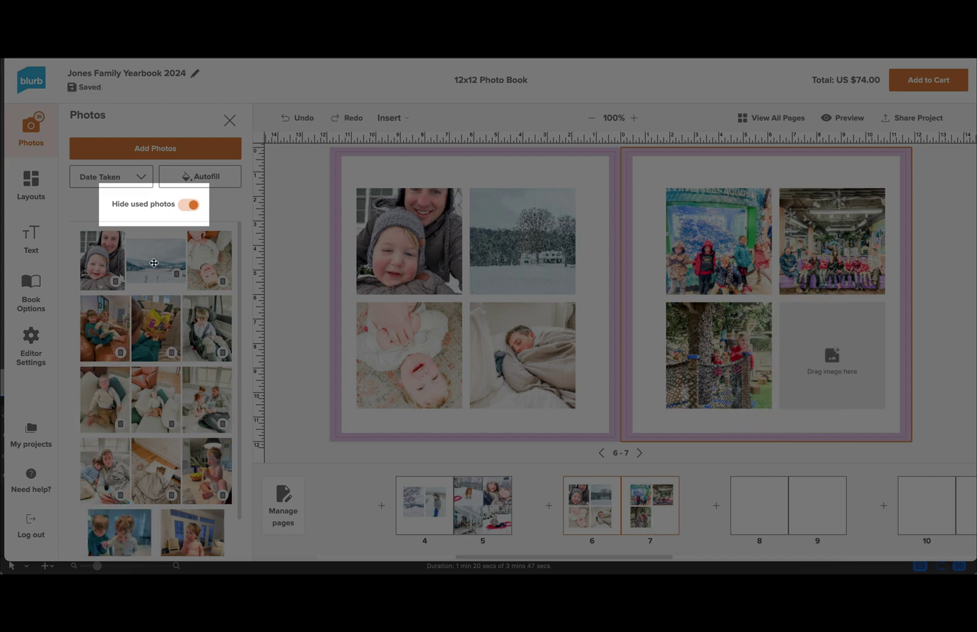
left_click_drag(156, 262, 808, 367)
Clear the default placeholders from pages 8 and 9 and give each page the white-bordered four-square layout for its side.
left_click(752, 506)
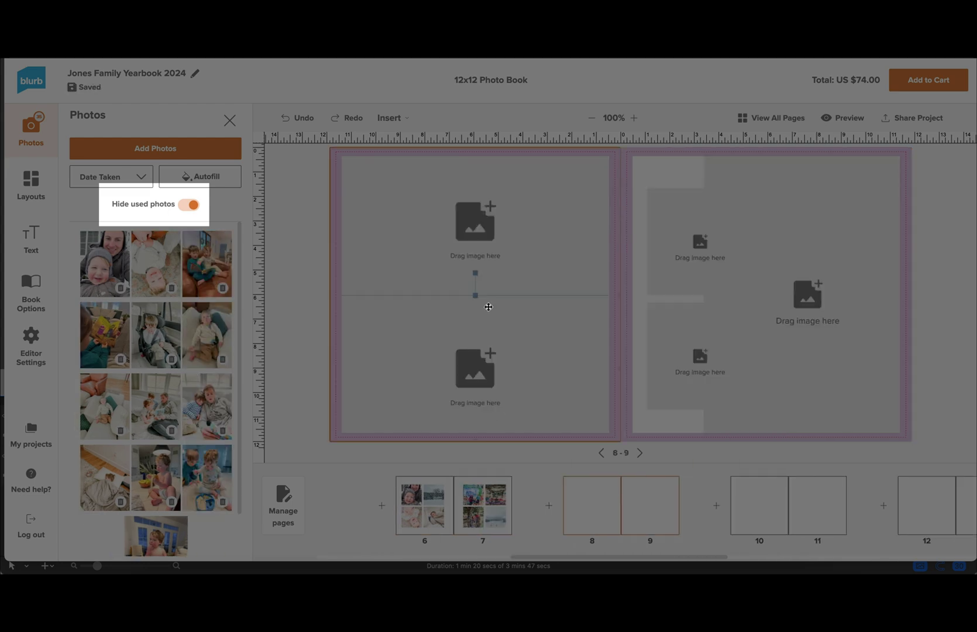
key("Return")
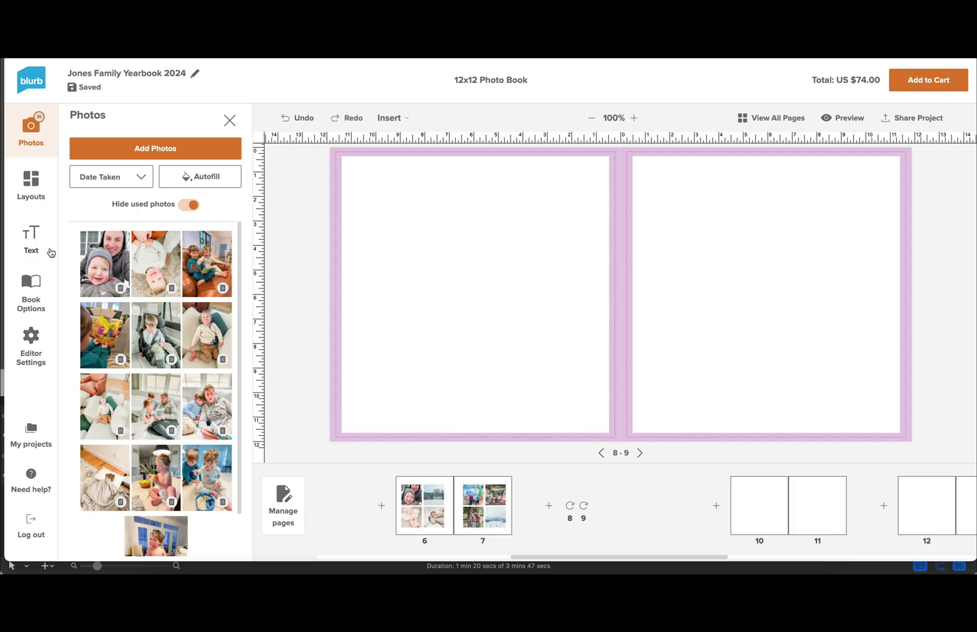
left_click(31, 184)
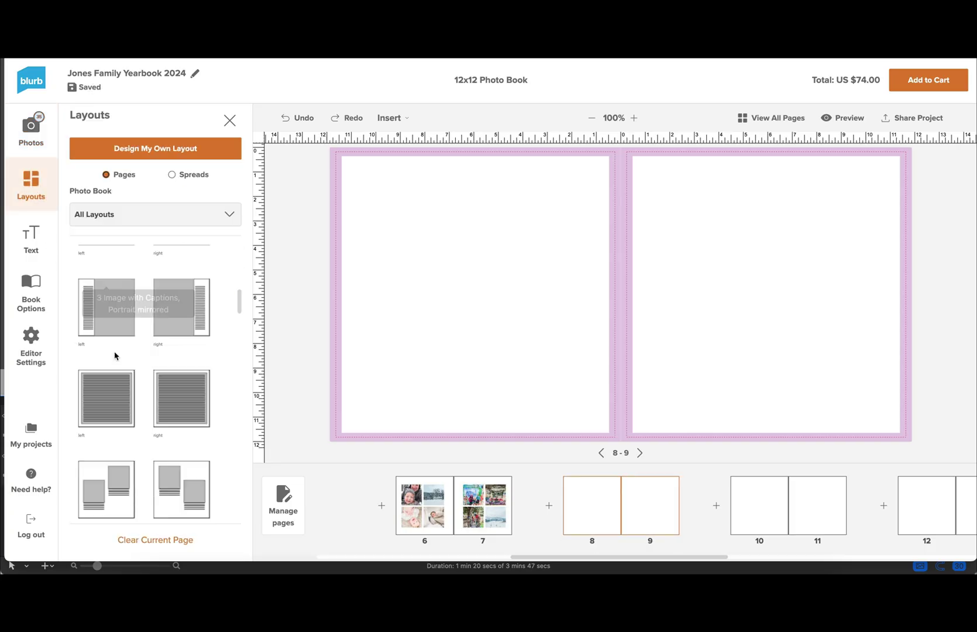
left_click(146, 214)
left_click(143, 318)
scroll(111, 433, "down", 3)
left_click_drag(106, 462, 519, 251)
left_click(183, 459)
Fill the eight frames on pages 8 and 9 with the rug, armchair, book-reading, car seat and sofa photos.
left_click(31, 130)
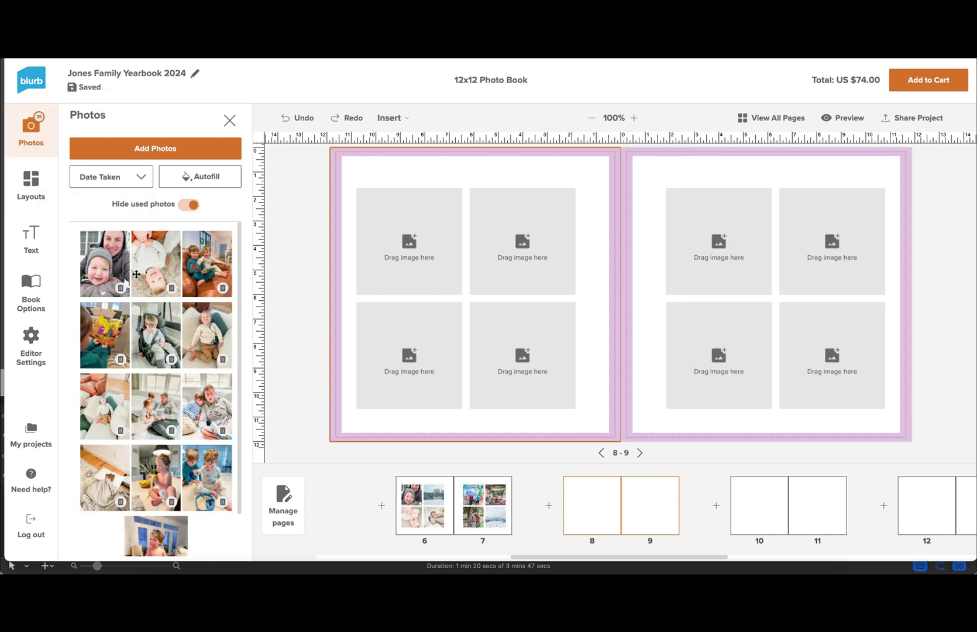
left_click_drag(145, 255, 523, 350)
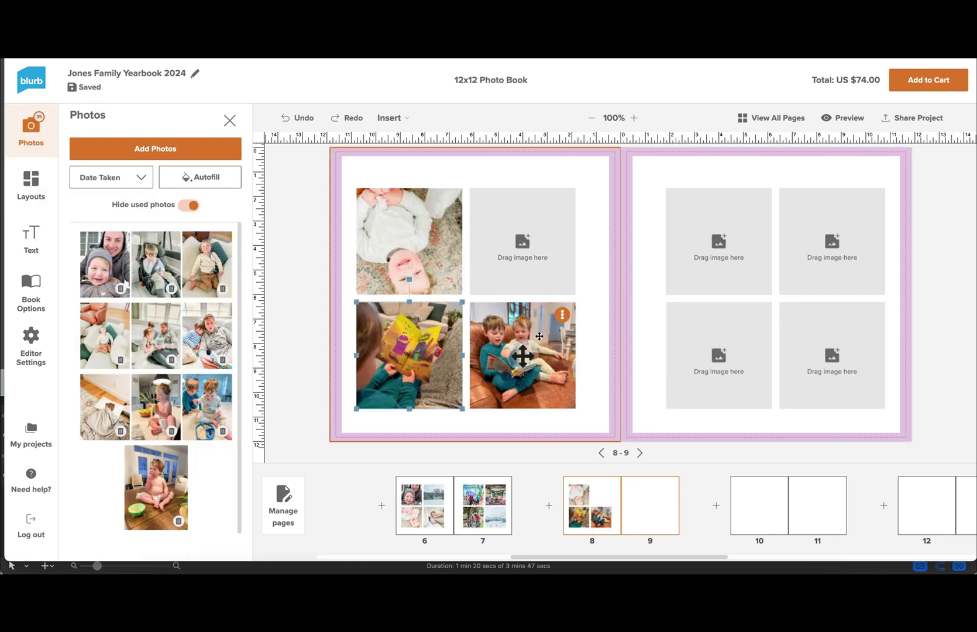
left_click_drag(156, 335, 720, 240)
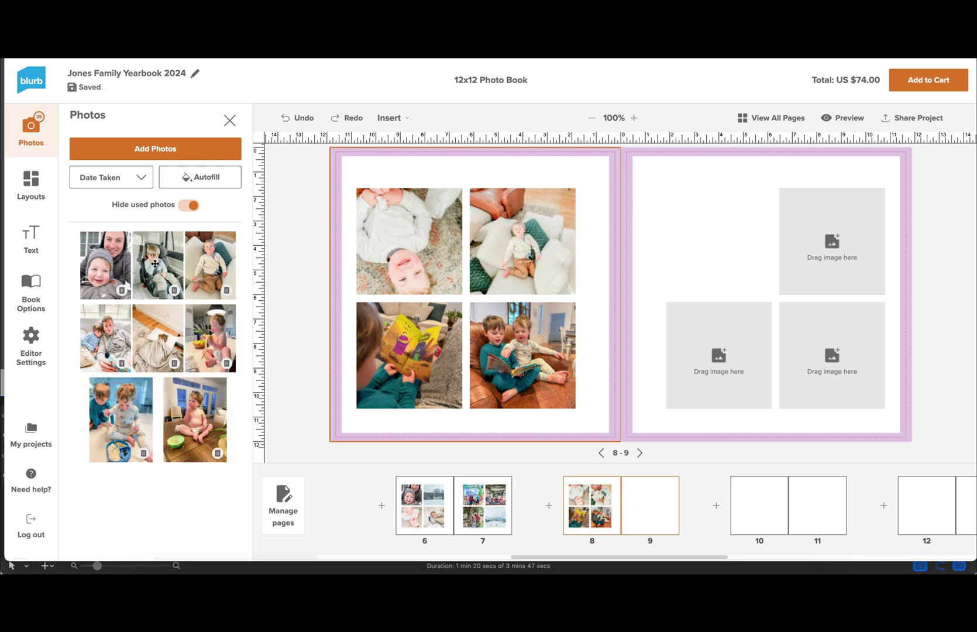
left_click_drag(155, 264, 718, 355)
left_click_drag(233, 236, 832, 241)
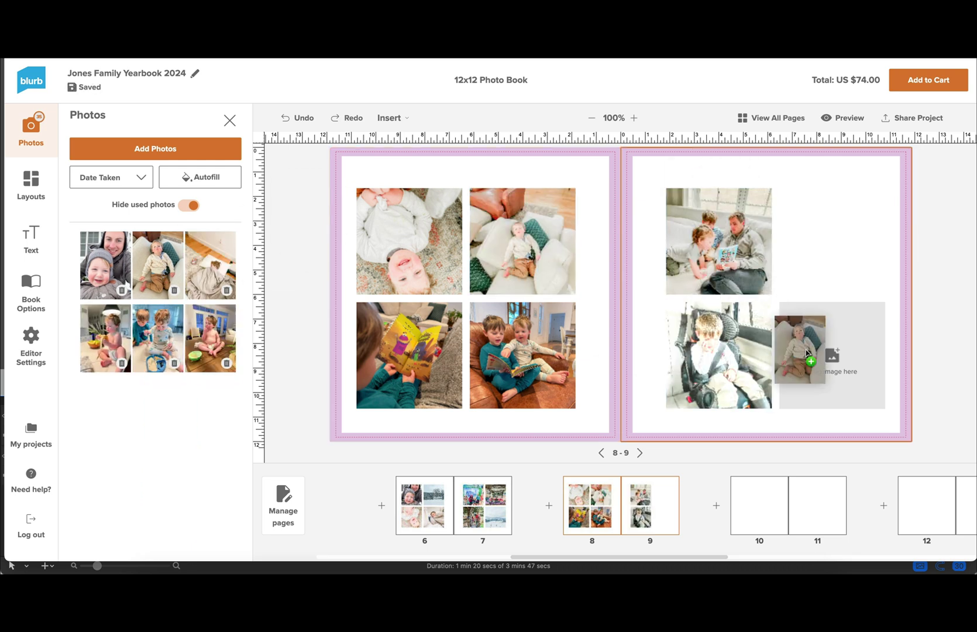
Clear the default placeholders from pages 10 and 11 and give each page the white-bordered four-square layout for its side.
left_click(751, 511)
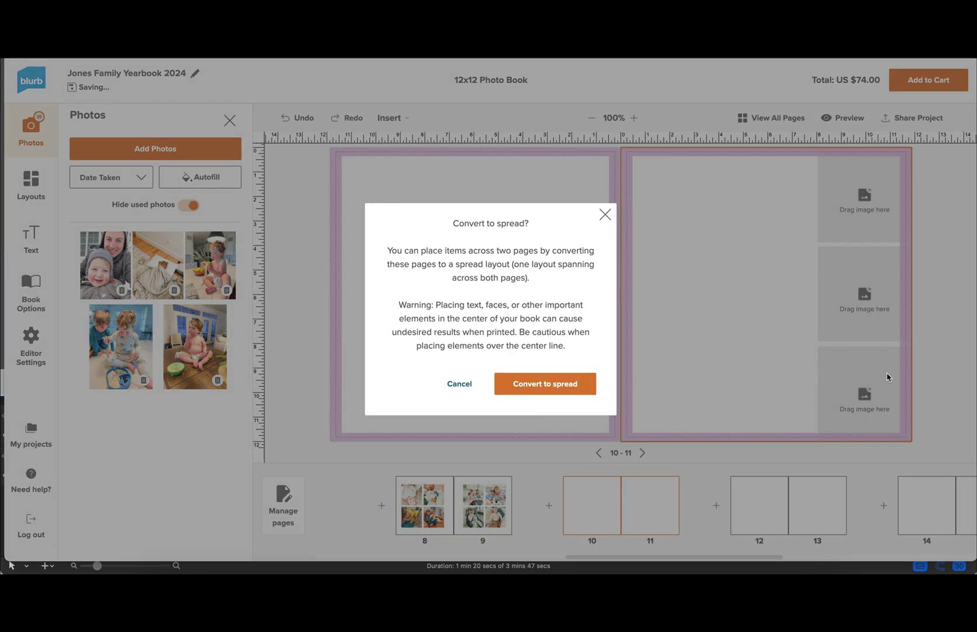
left_click(545, 384)
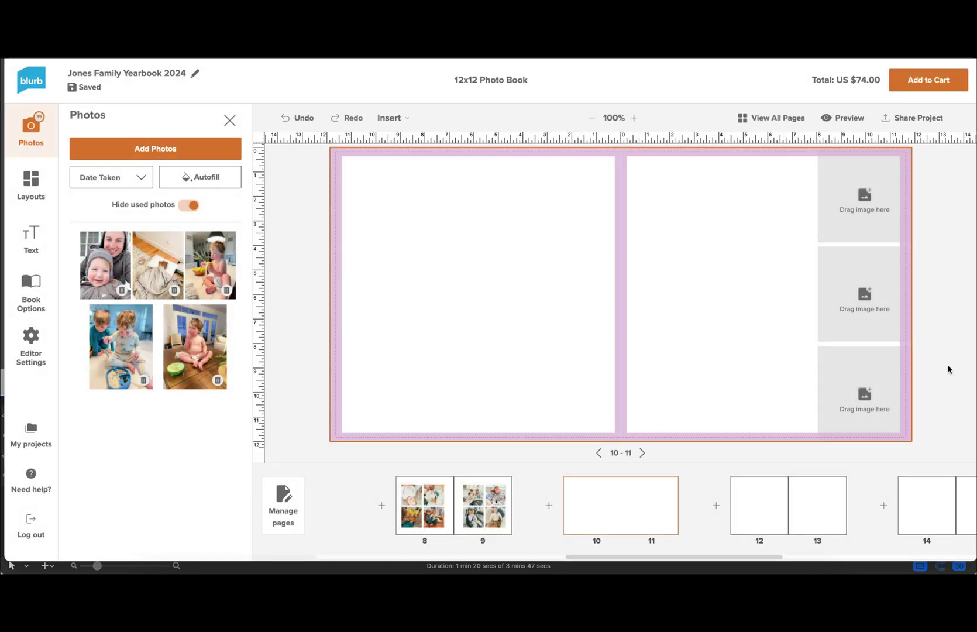
left_click(31, 184)
left_click(115, 214)
left_click(140, 316)
scroll(118, 431, "down", 2)
left_click(108, 448)
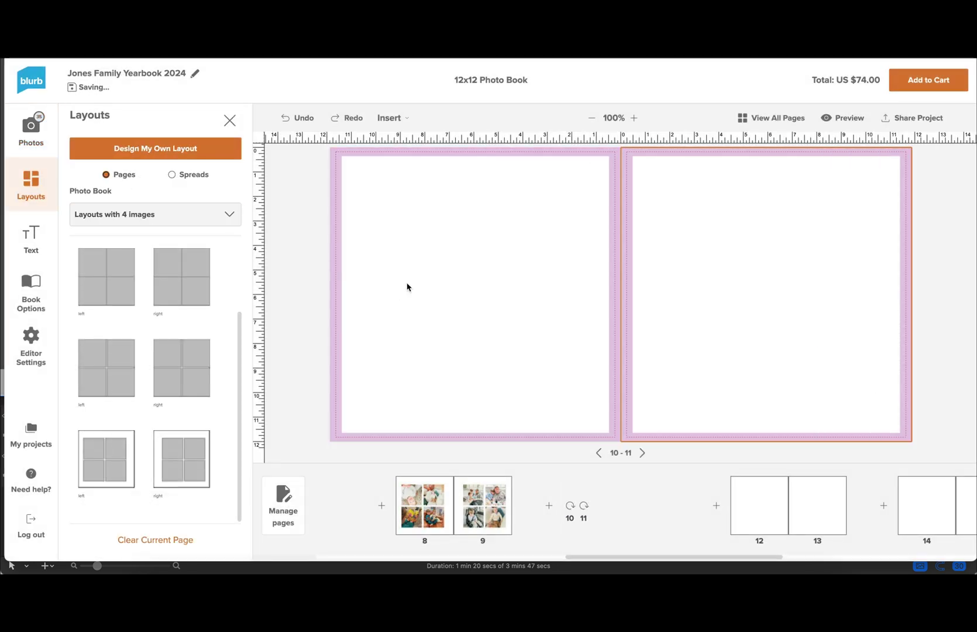
left_click(183, 460)
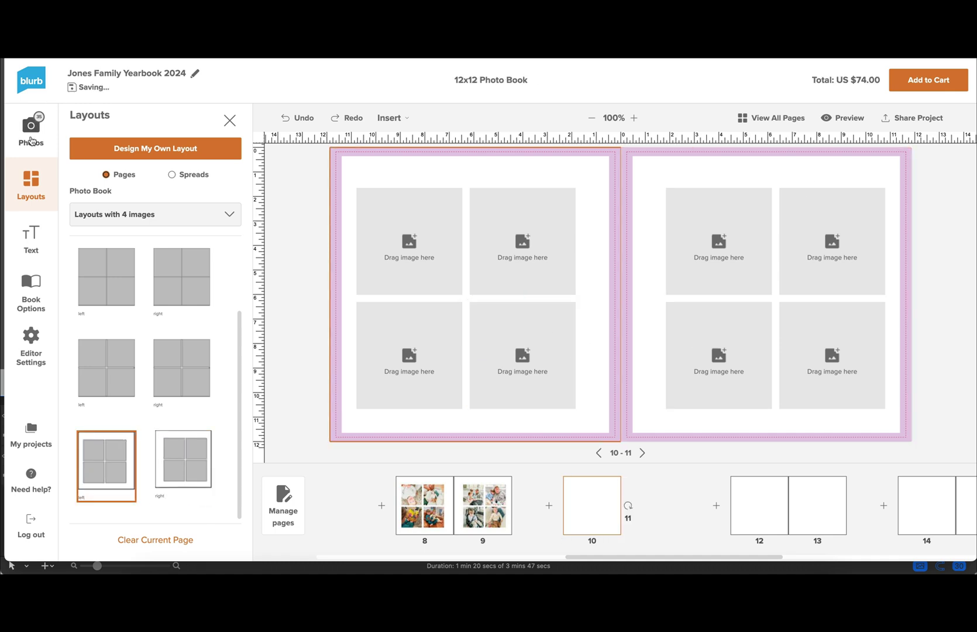
Fill page 10's four frames with the floor nap photo, the two boys with the blue bowl and the two table-top toddler photos.
left_click(31, 128)
left_click_drag(222, 272, 522, 241)
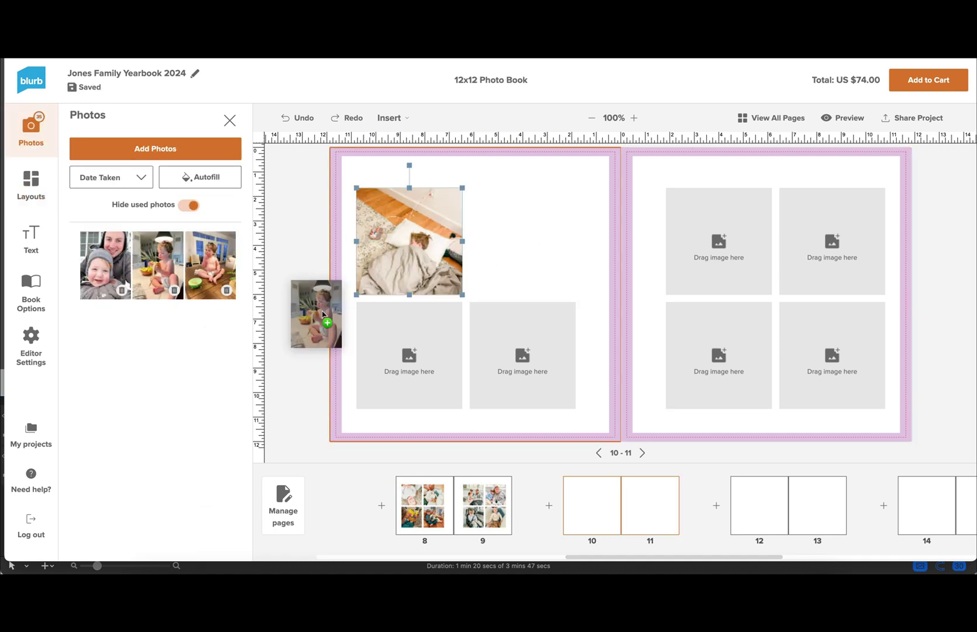
left_click_drag(158, 265, 523, 356)
left_click_drag(190, 273, 409, 355)
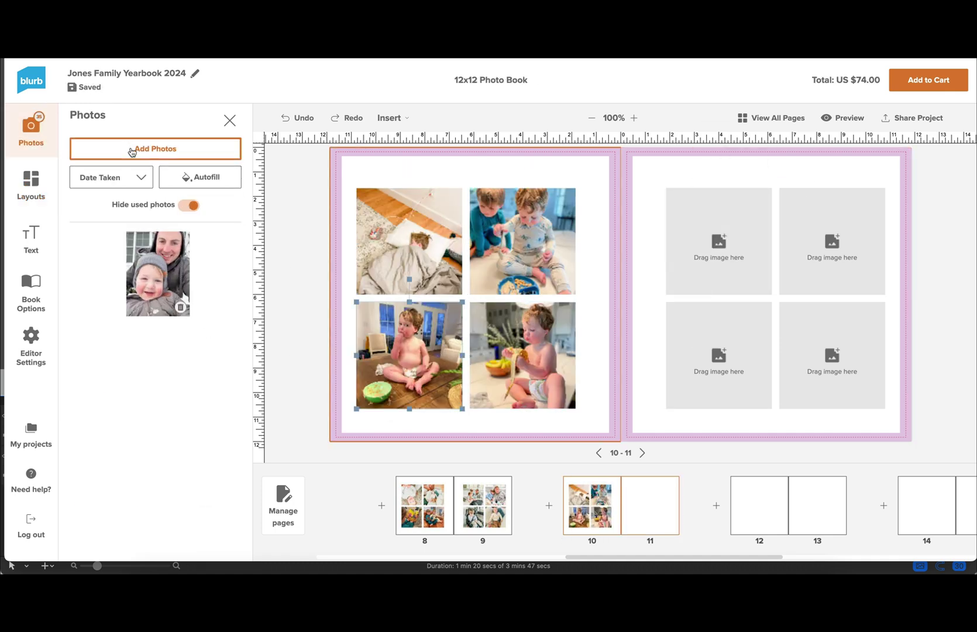
Add all the photos in the feb-2025 folder to the project.
left_click(131, 153)
left_click(465, 298)
left_click(493, 69)
left_click(516, 79)
left_click(228, 124)
double_click(229, 124)
left_click(177, 126)
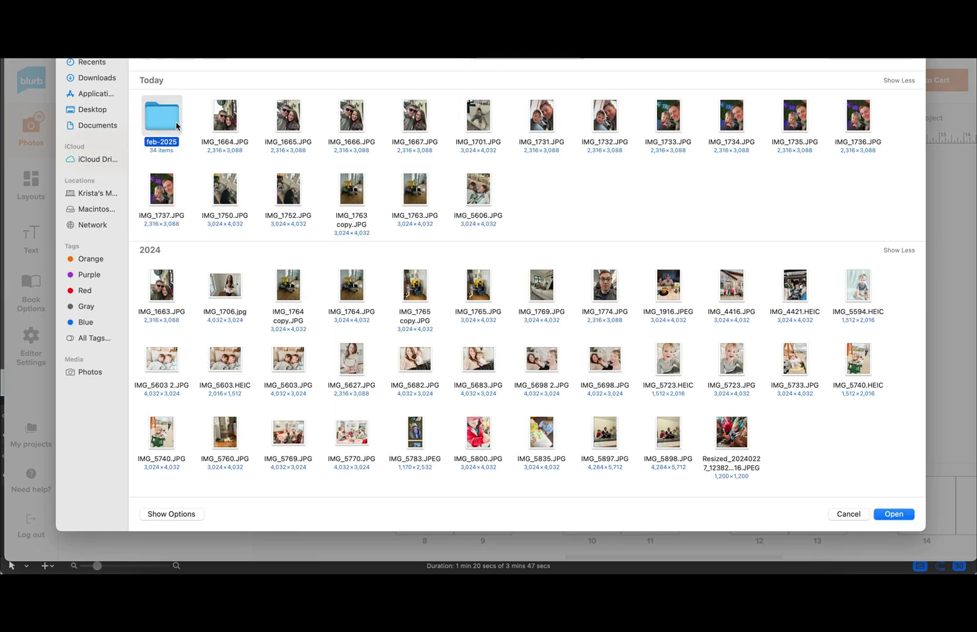
double_click(177, 125)
key("super+a")
key("Return")
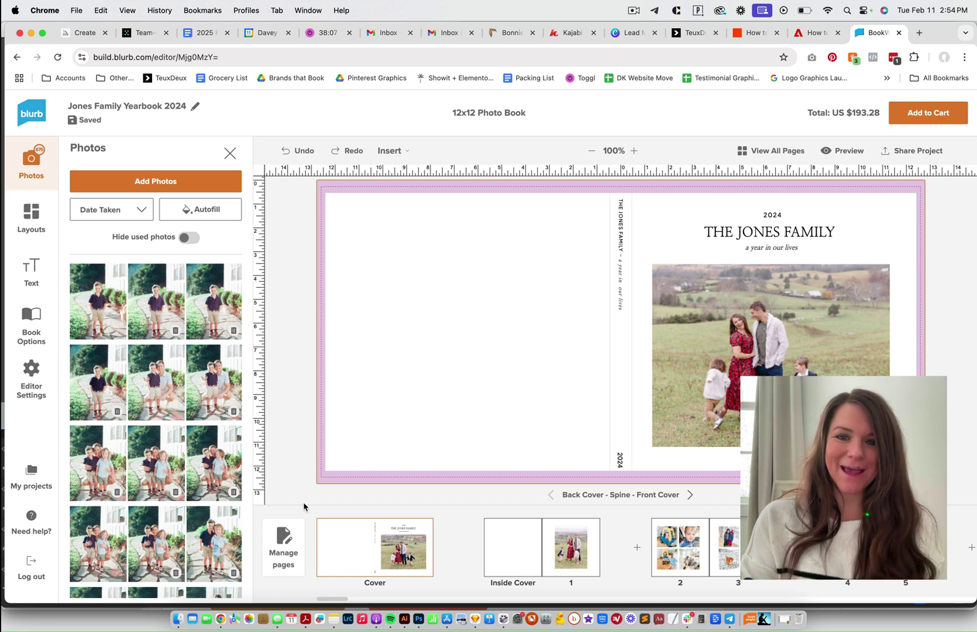
Look through the completed book's first spreads and open pages 22 and 23 to examine their layouts.
scroll(396, 550, "right", 5)
scroll(396, 550, "right", 5)
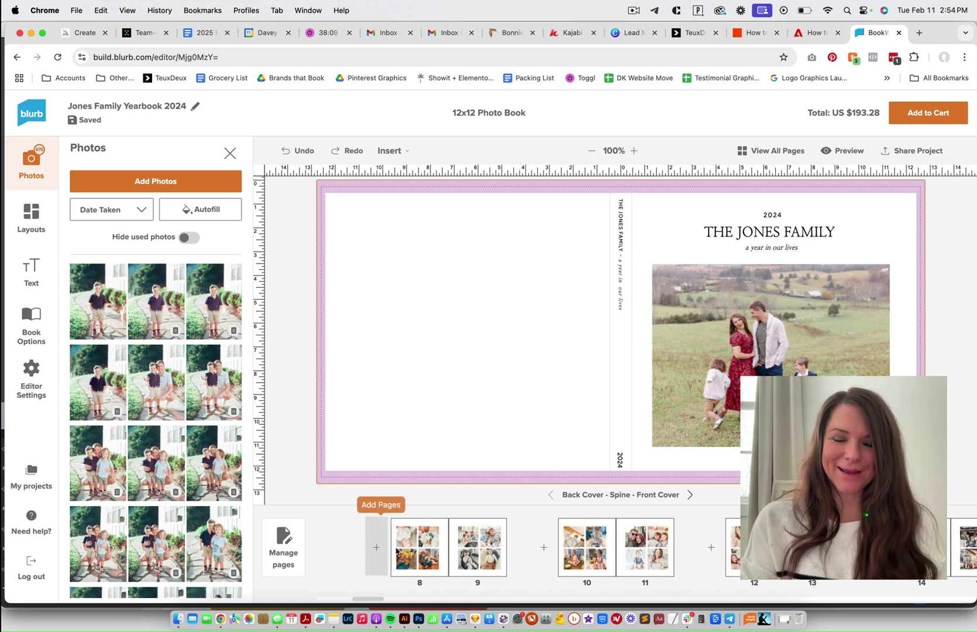
scroll(396, 550, "right", 6)
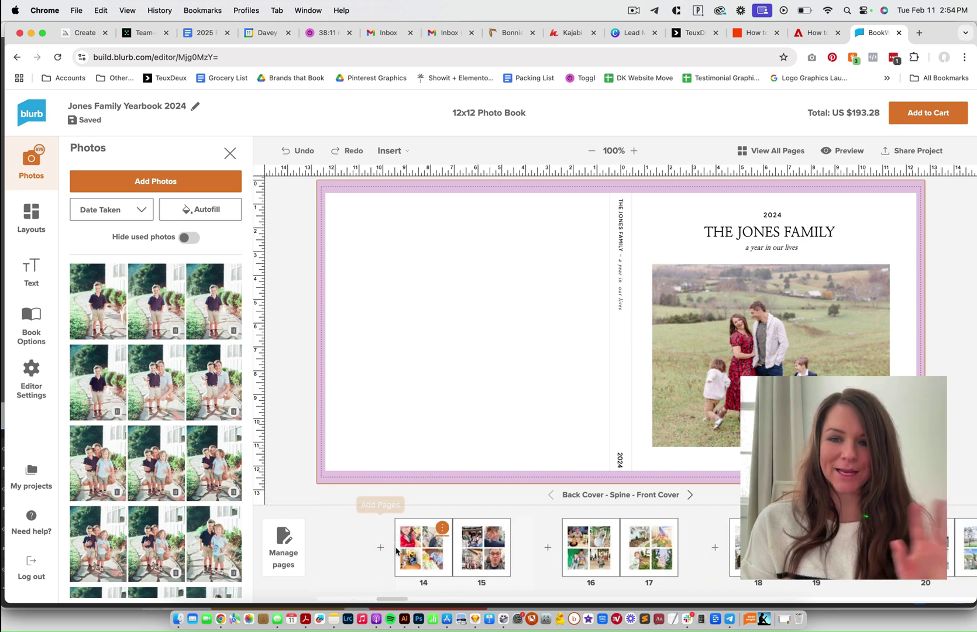
scroll(396, 550, "right", 1)
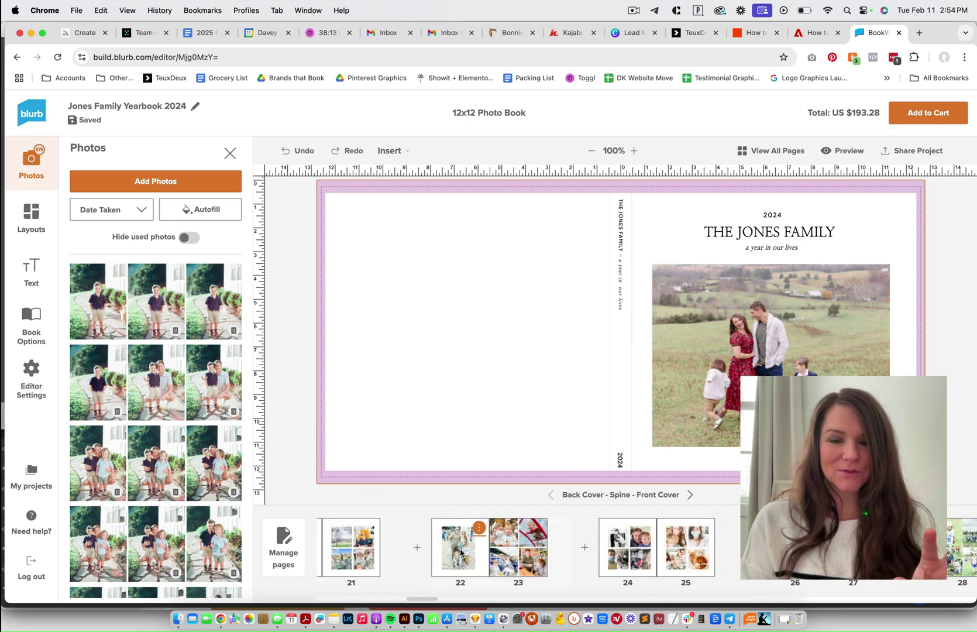
left_click(498, 559)
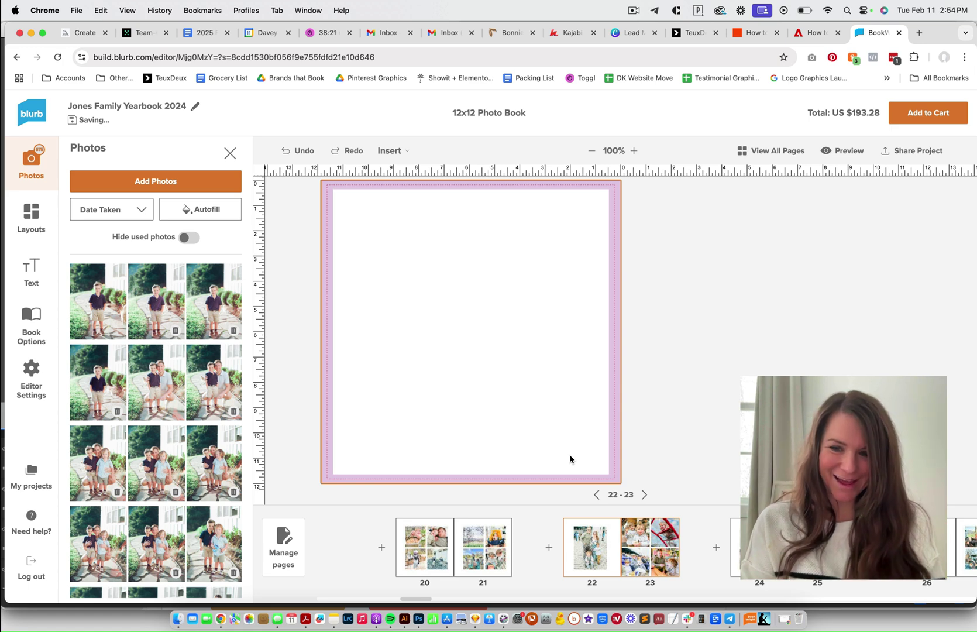
mouse_move(632, 545)
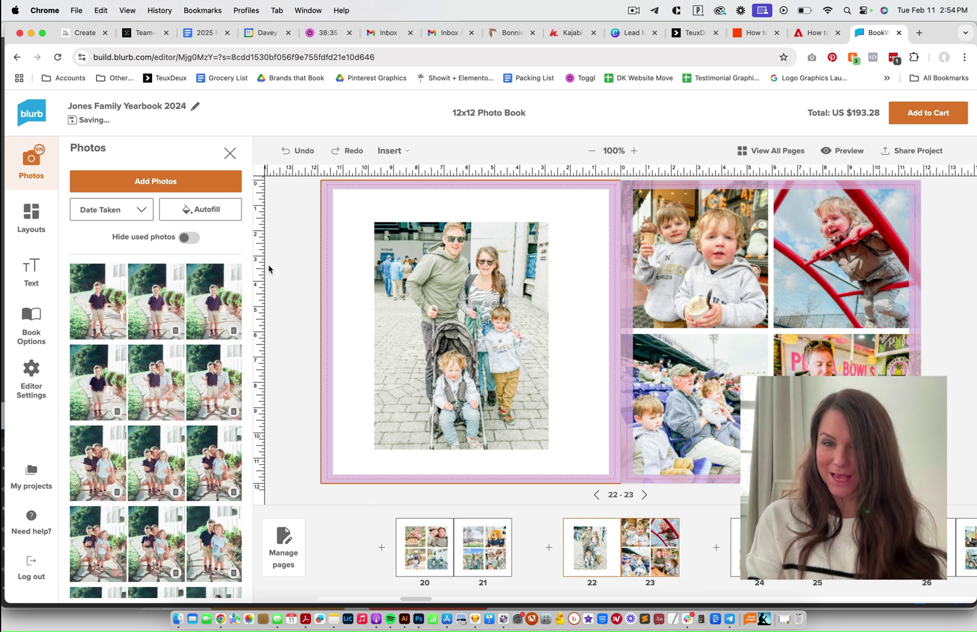
Review the remaining page thumbnails from page 24 through to the flyleaf at the end of the book.
scroll(544, 544, "right", 10)
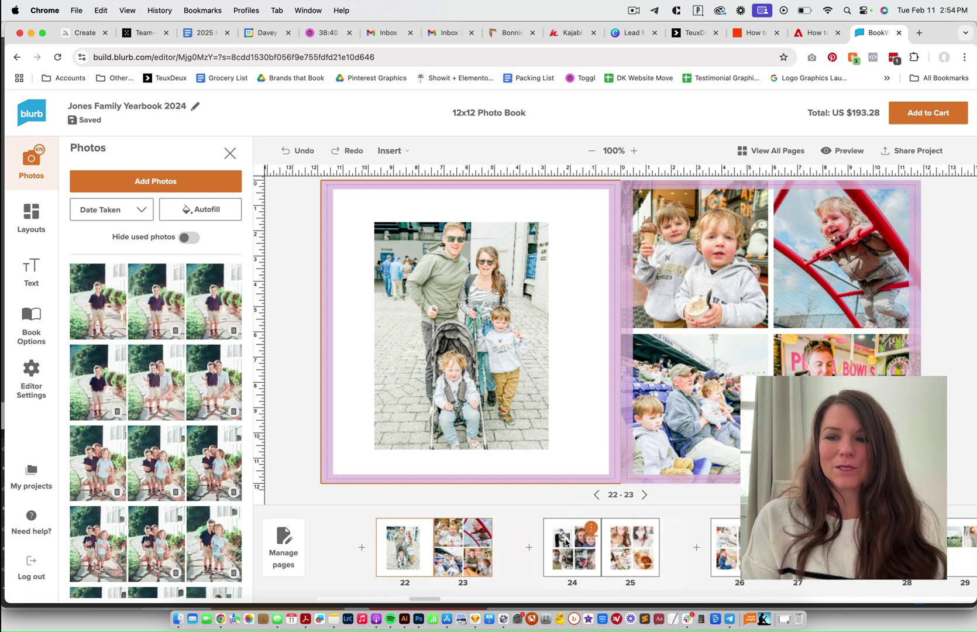
scroll(565, 543, "right", 3)
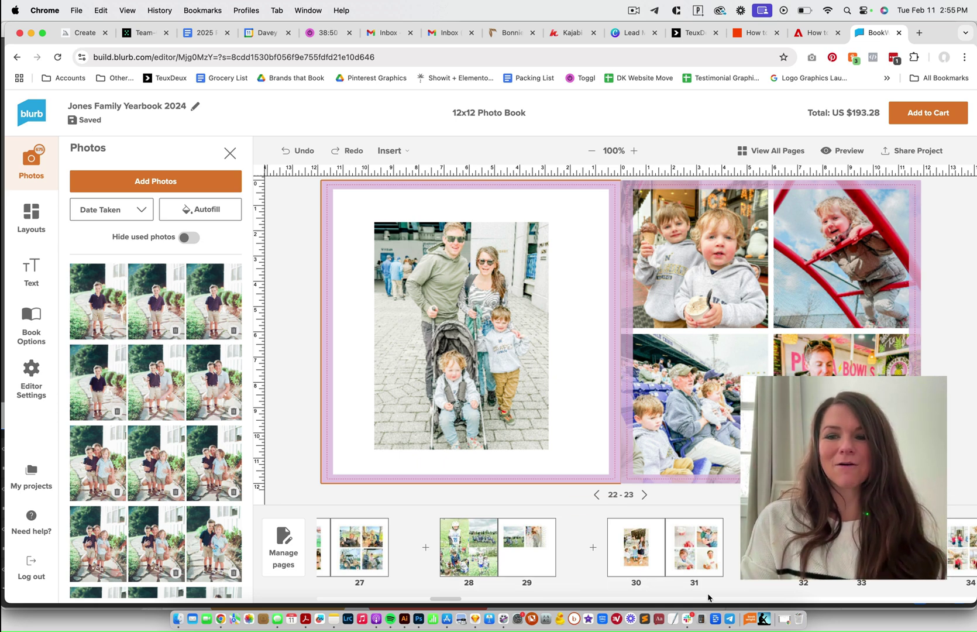
scroll(565, 543, "right", 10)
scroll(512, 547, "right", 20)
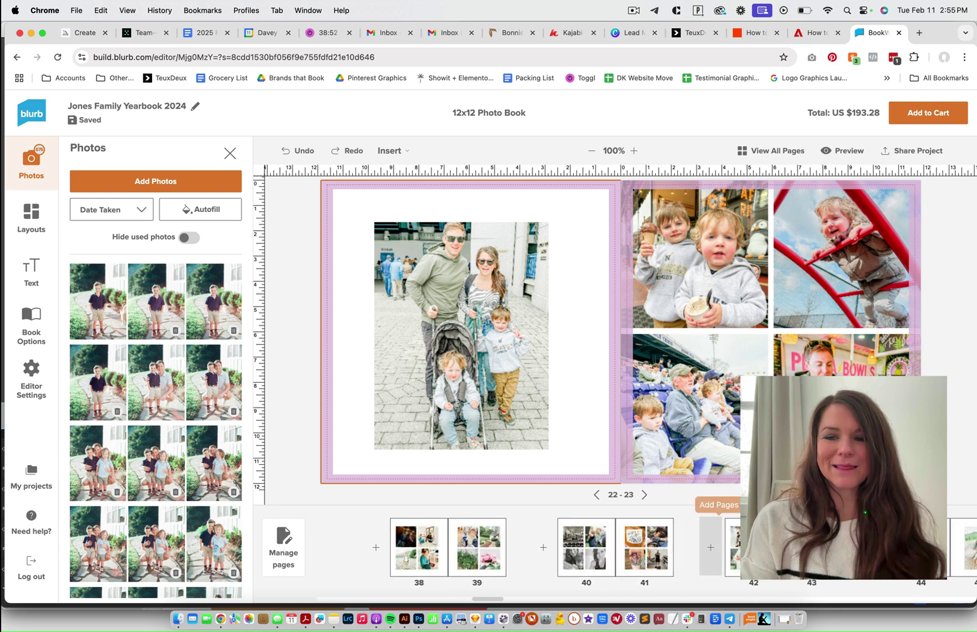
scroll(739, 543, "right", 20)
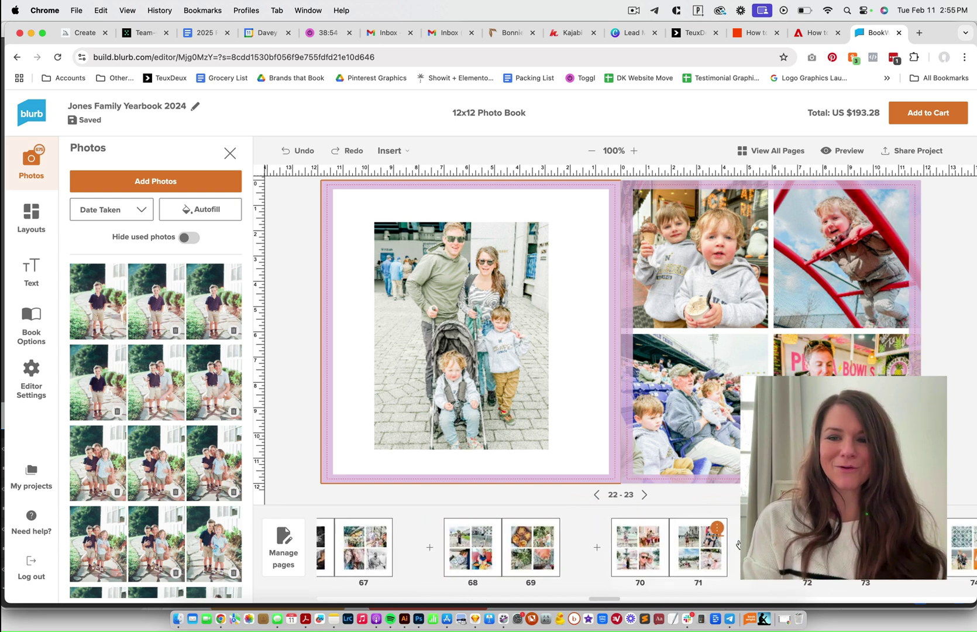
scroll(739, 543, "right", 20)
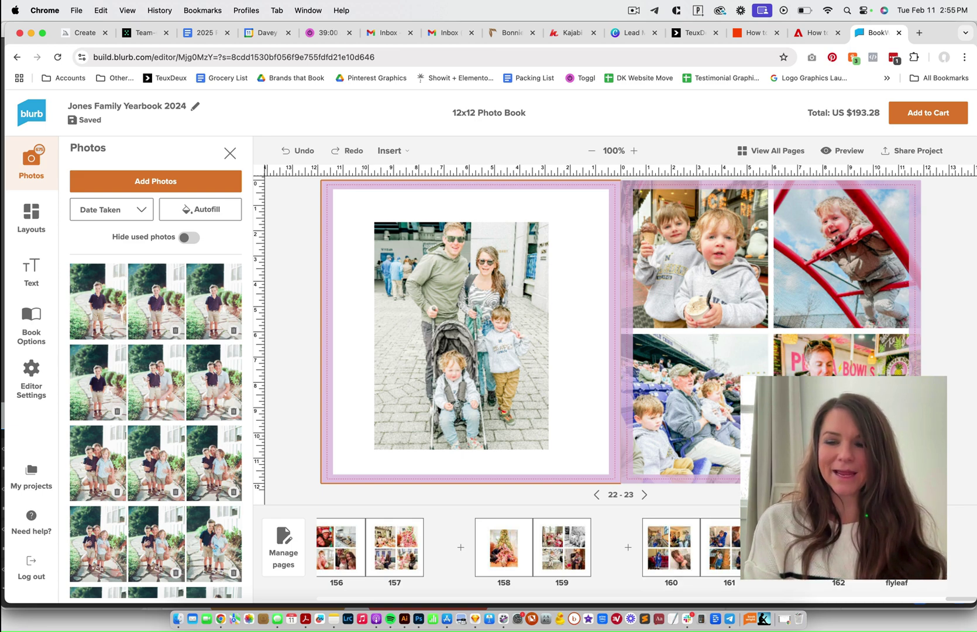
Open page 162 to examine the book's closing family photo and check the total price of the project.
left_click(838, 547)
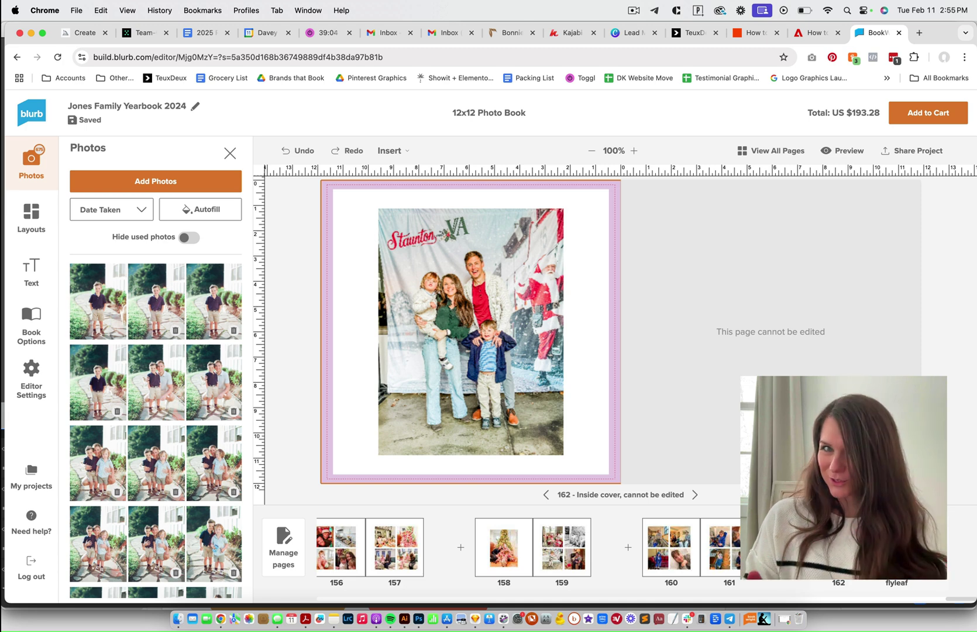
mouse_move(466, 402)
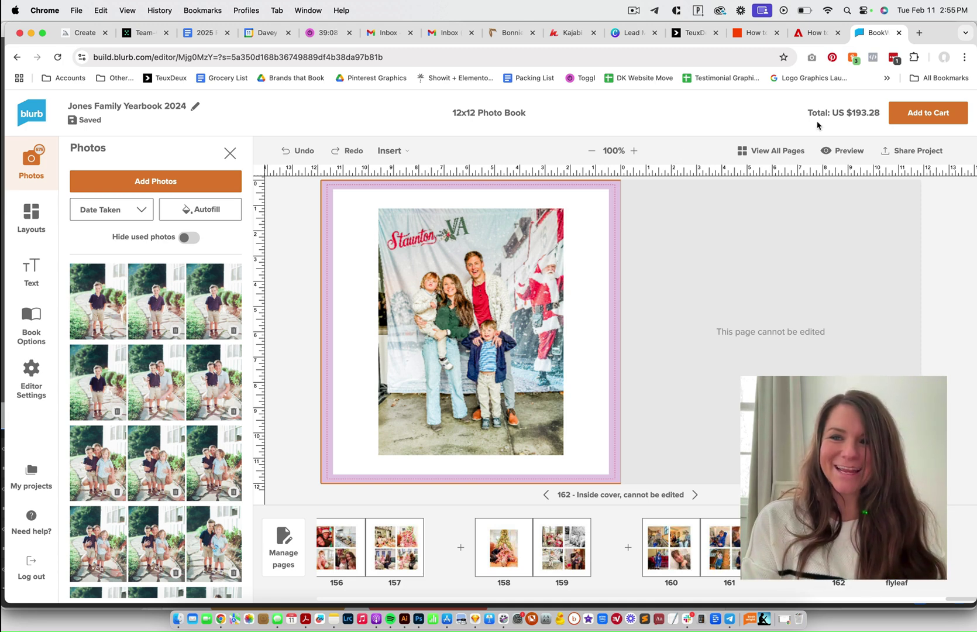
double_click(850, 113)
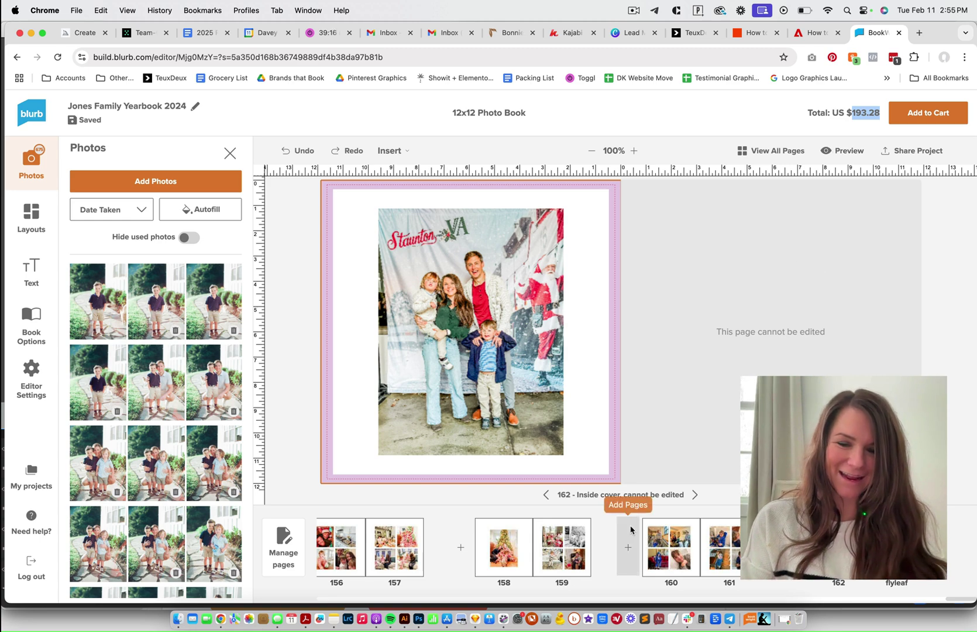
Return to the cover spread and examine its available layouts and the front cover photo.
scroll(626, 547, "left", 15)
scroll(621, 547, "left", 20)
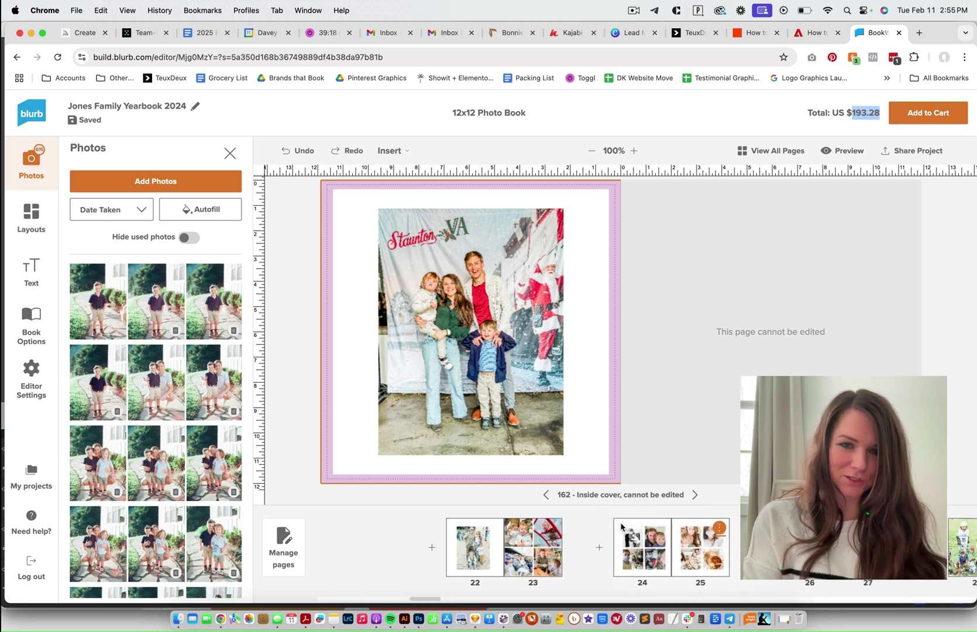
left_click(547, 560)
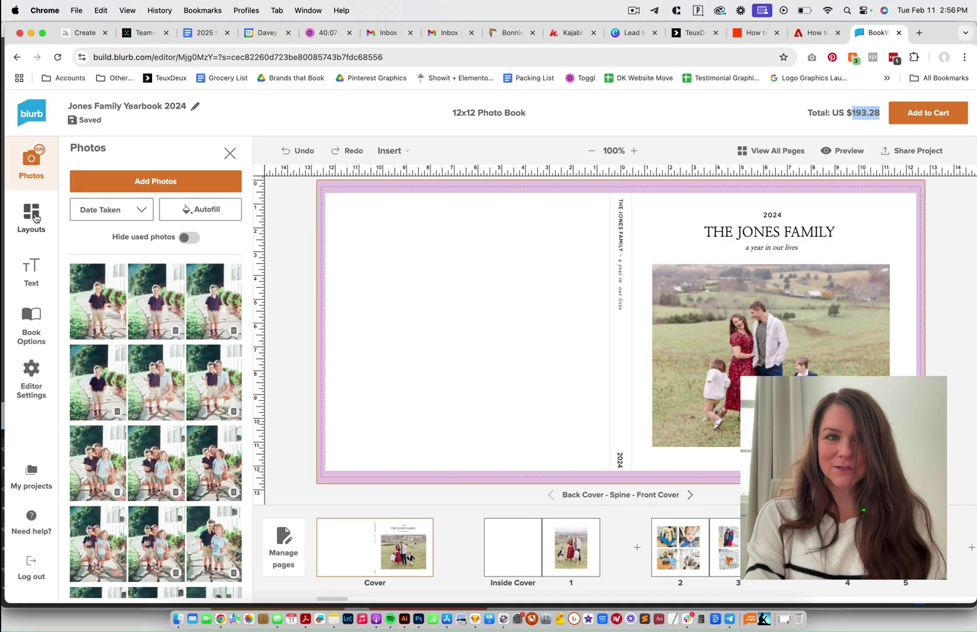
left_click(35, 218)
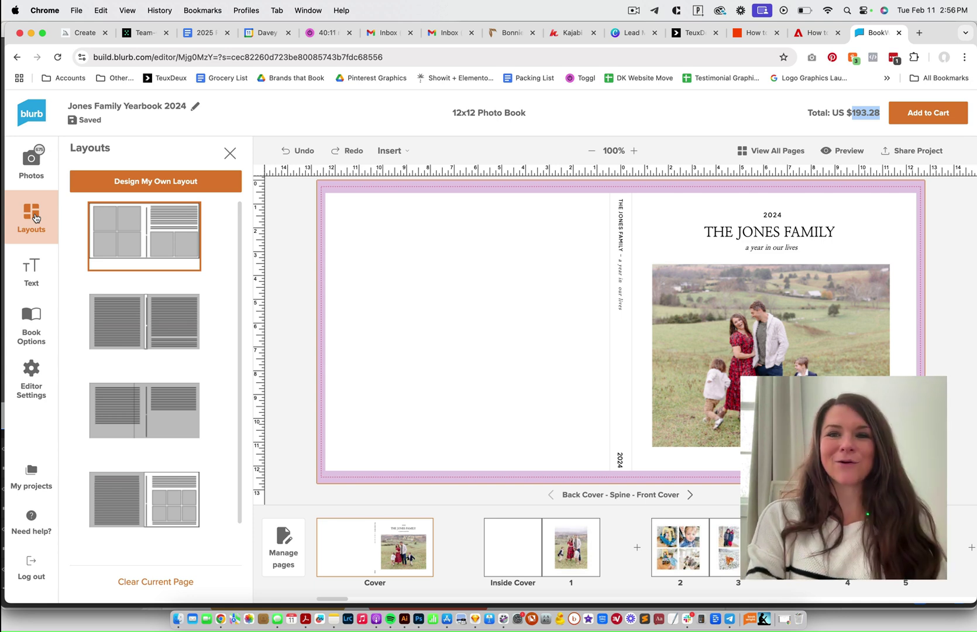
left_click(743, 335)
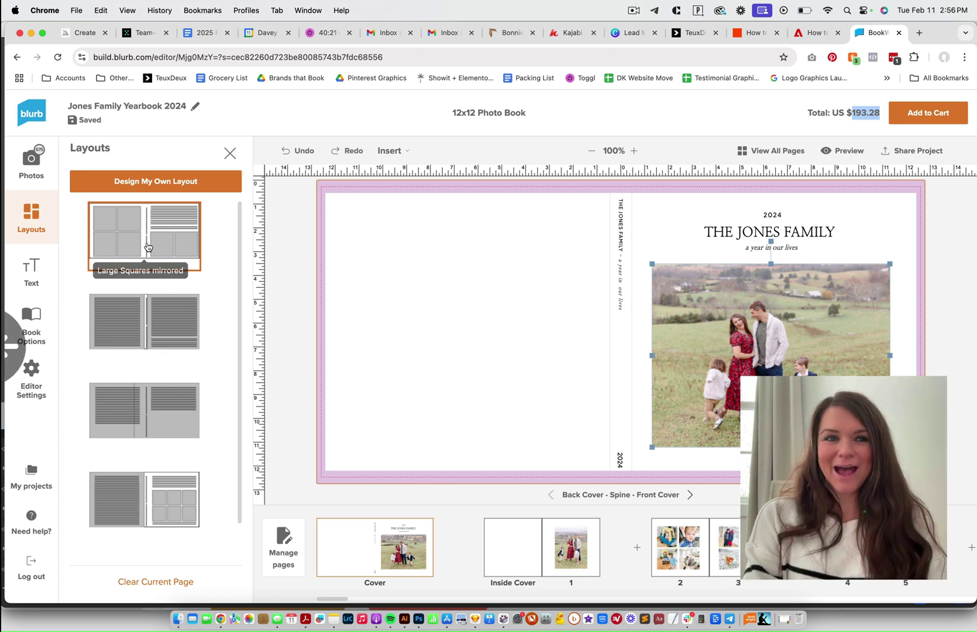
left_click(499, 327)
Examine the text formatting of the front cover's family title, "a year in our lives" subtitle and 2024 line.
left_click(33, 266)
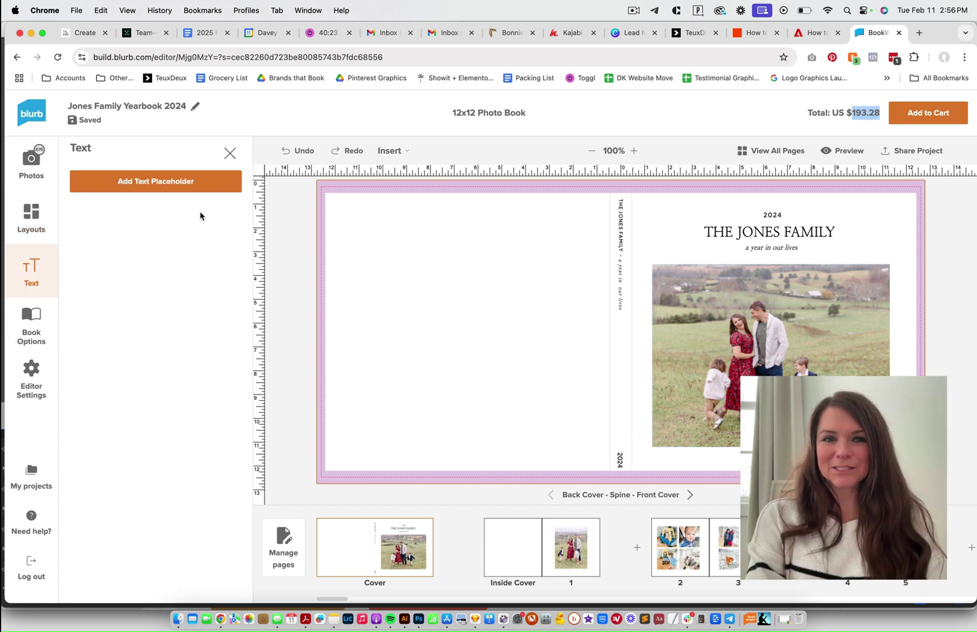
left_click(815, 235)
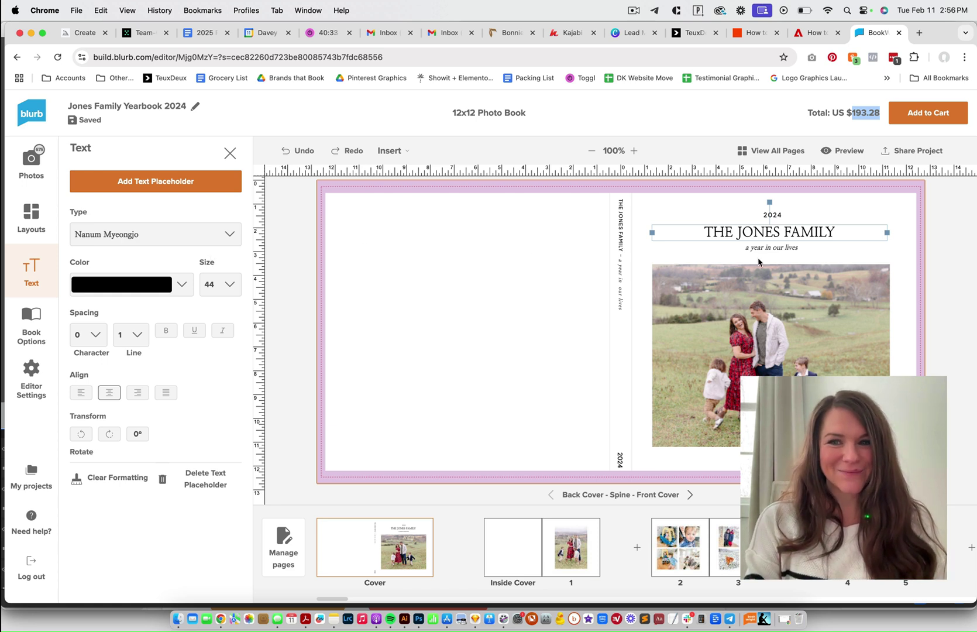
left_click(771, 247)
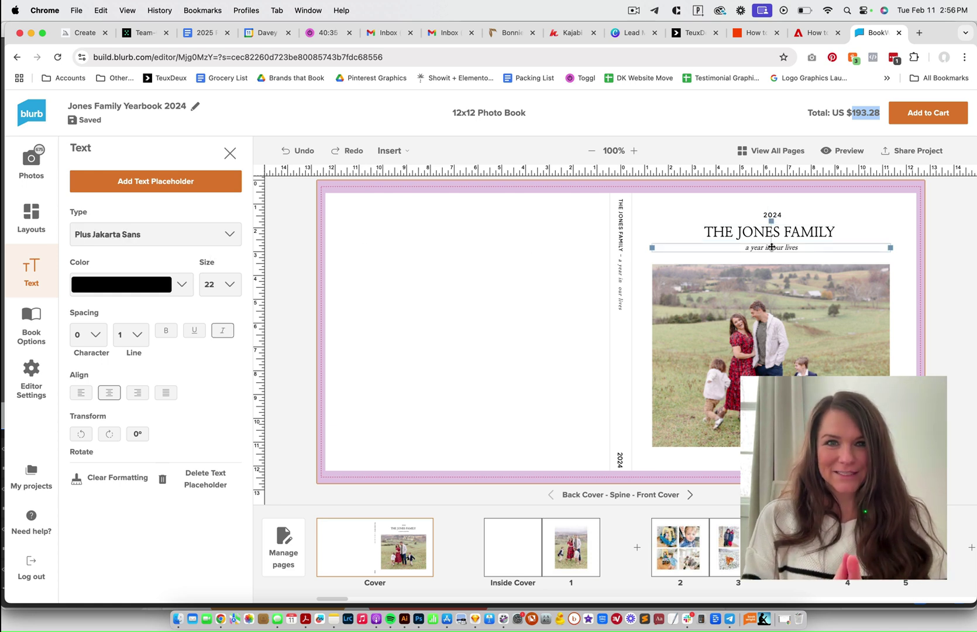
left_click(785, 217)
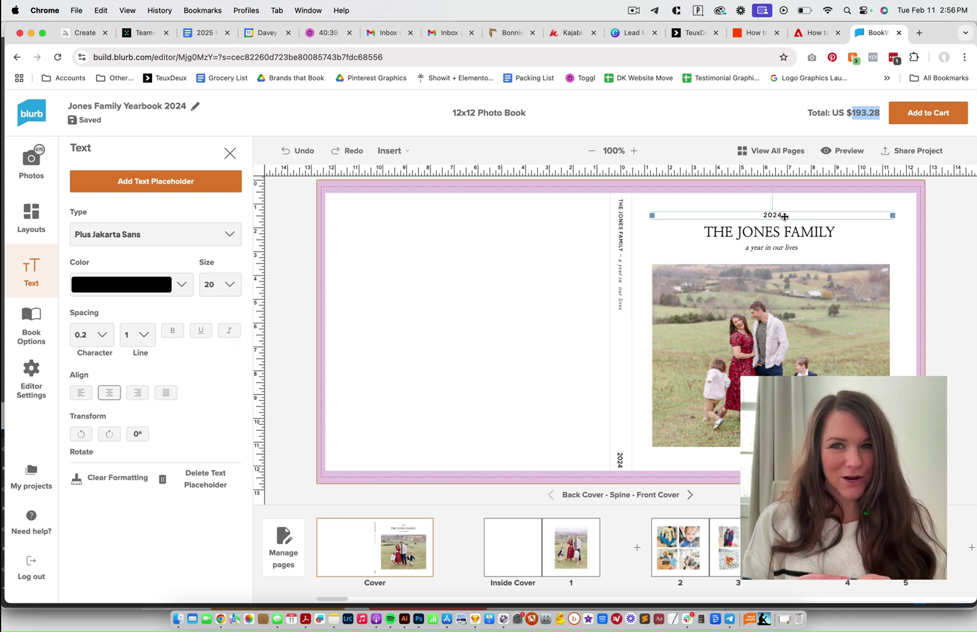
Compare the text formatting of the family name and the "a year in our lives" portion on the book's spine.
left_click(623, 279)
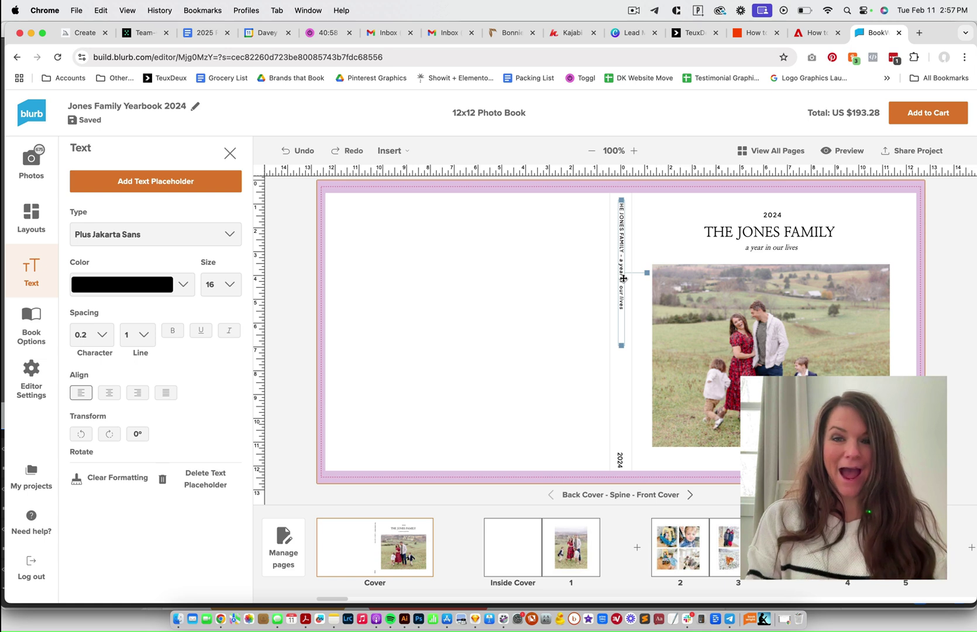
left_click_drag(621, 265, 621, 311)
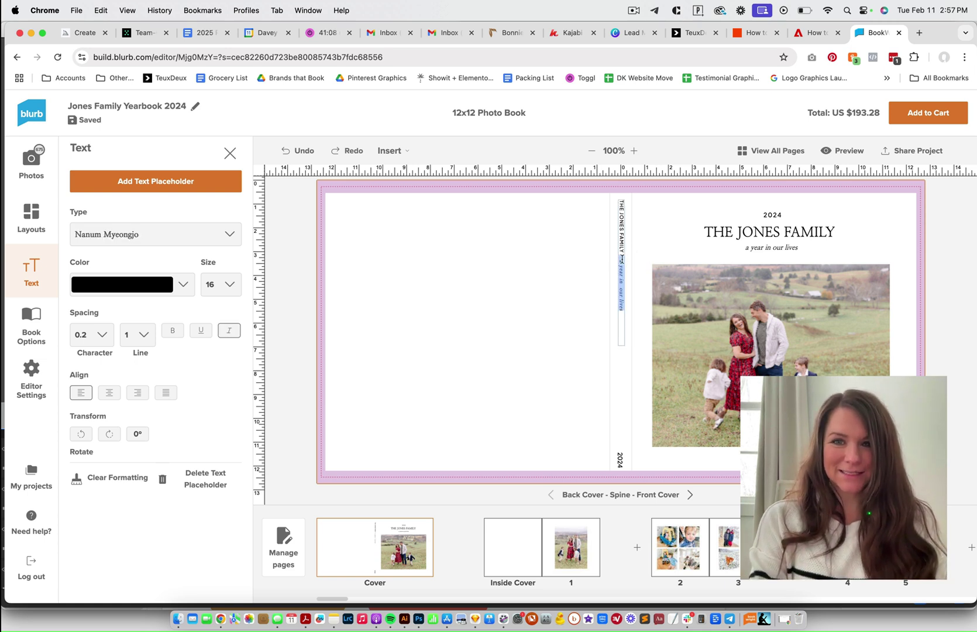
left_click(622, 256)
left_click_drag(622, 251, 621, 311)
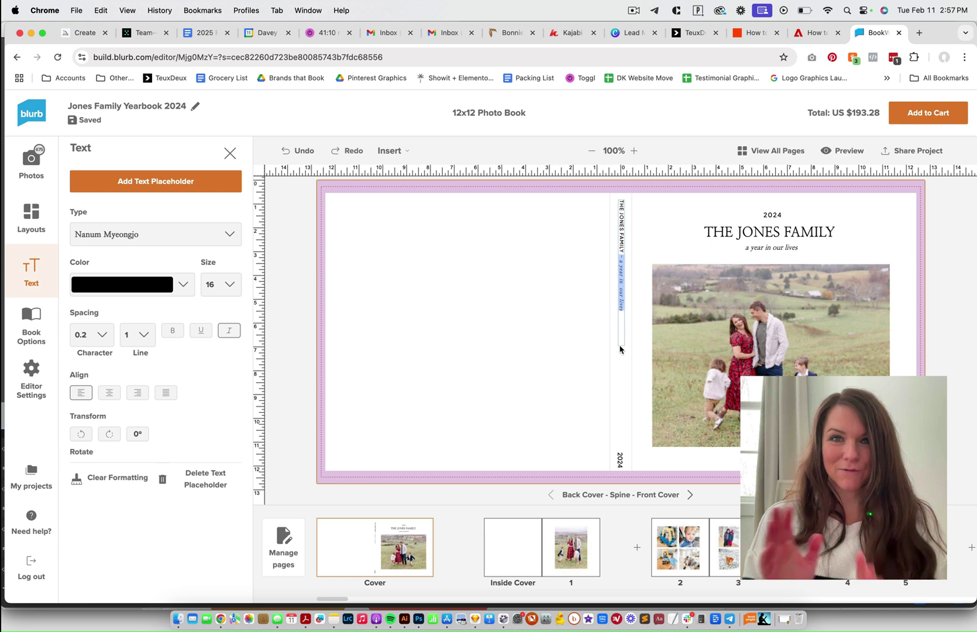
left_click(622, 204)
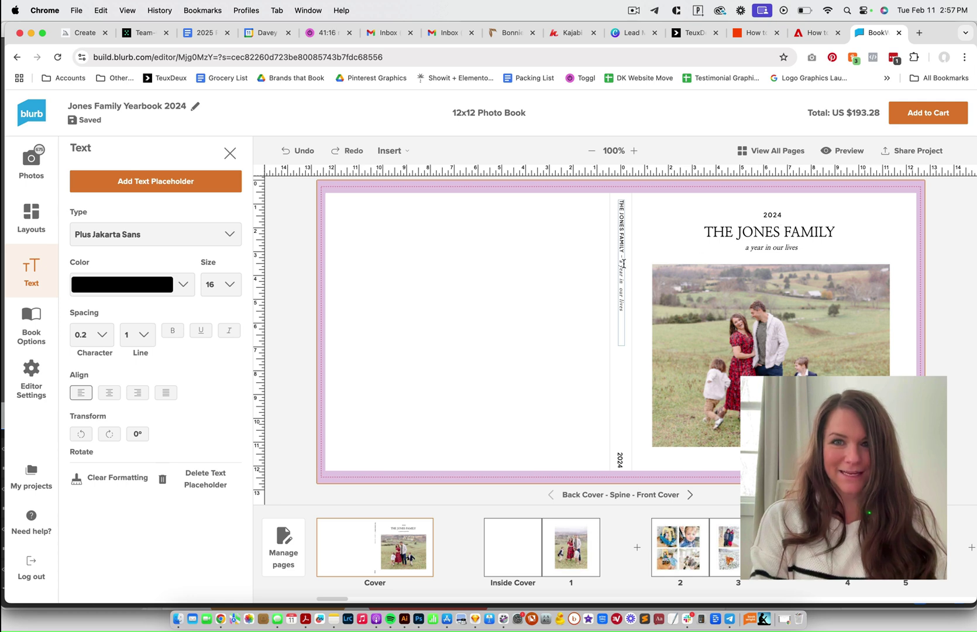
left_click(622, 258)
left_click_drag(622, 258, 615, 340)
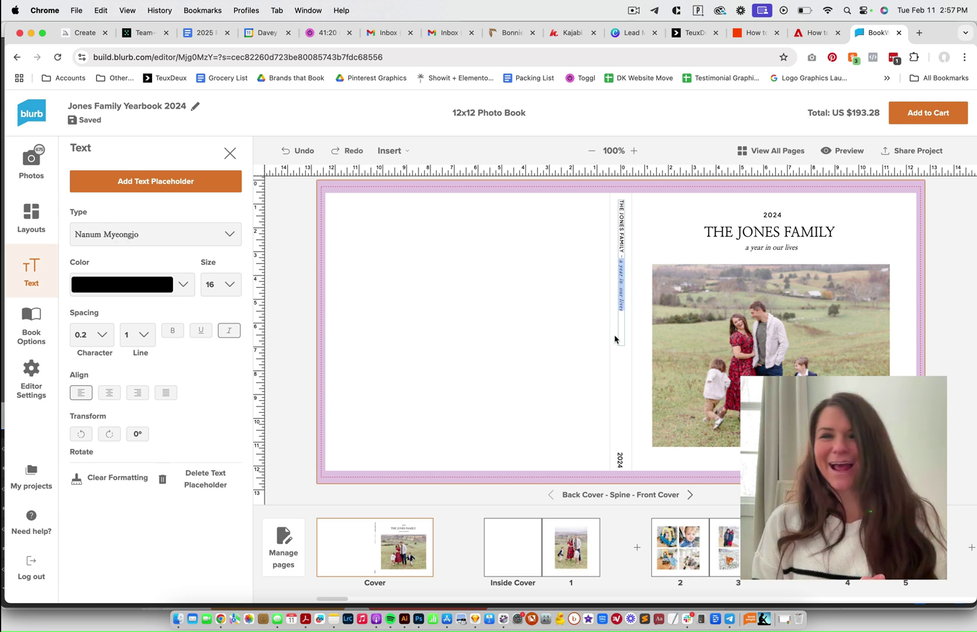
left_click(611, 462)
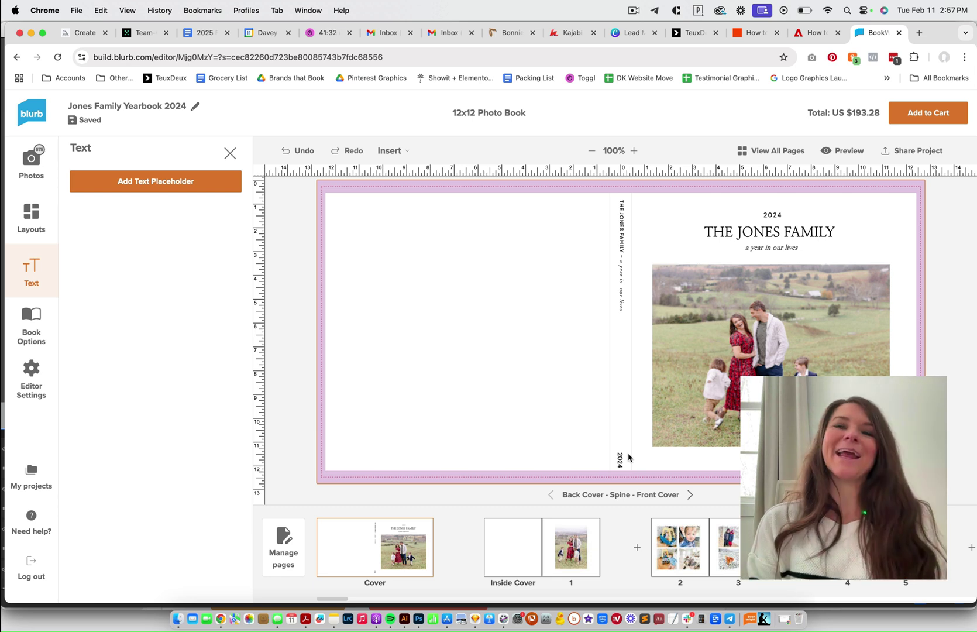
Submit the book for the cart with the logo page removed, accepting the project confirmation and the cover review.
mouse_move(771, 355)
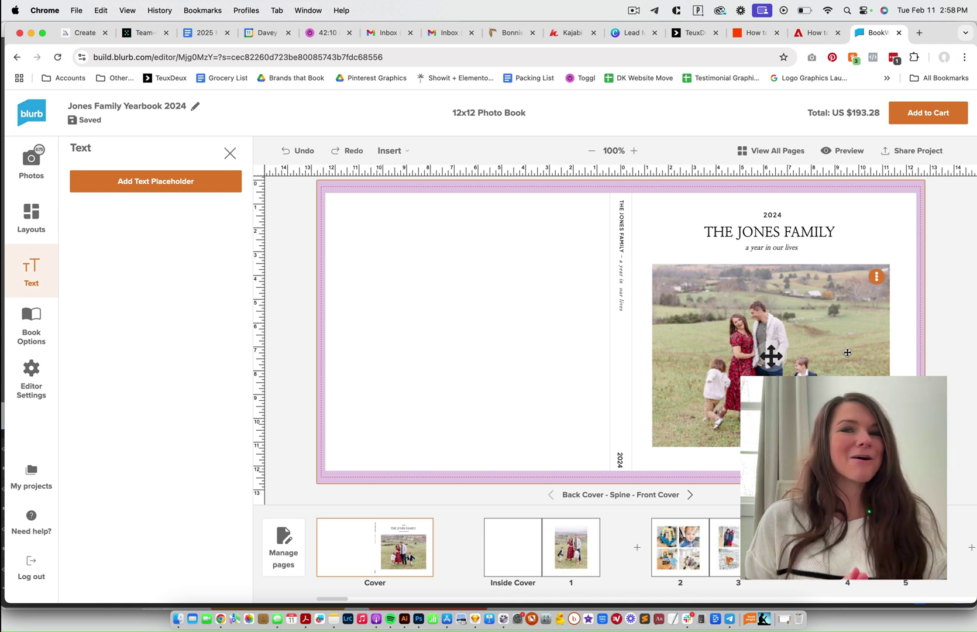
left_click(942, 119)
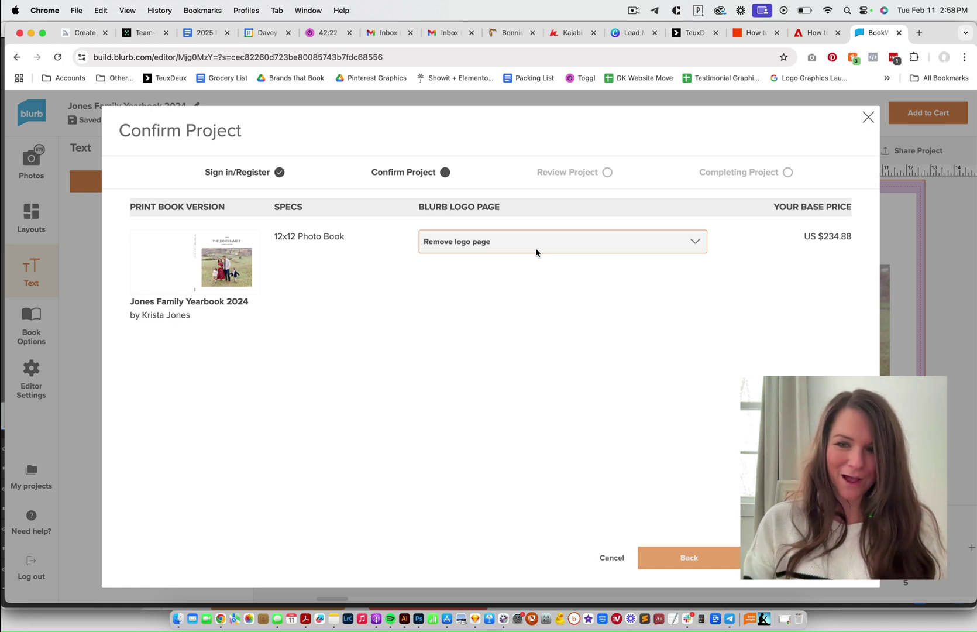
left_click(784, 558)
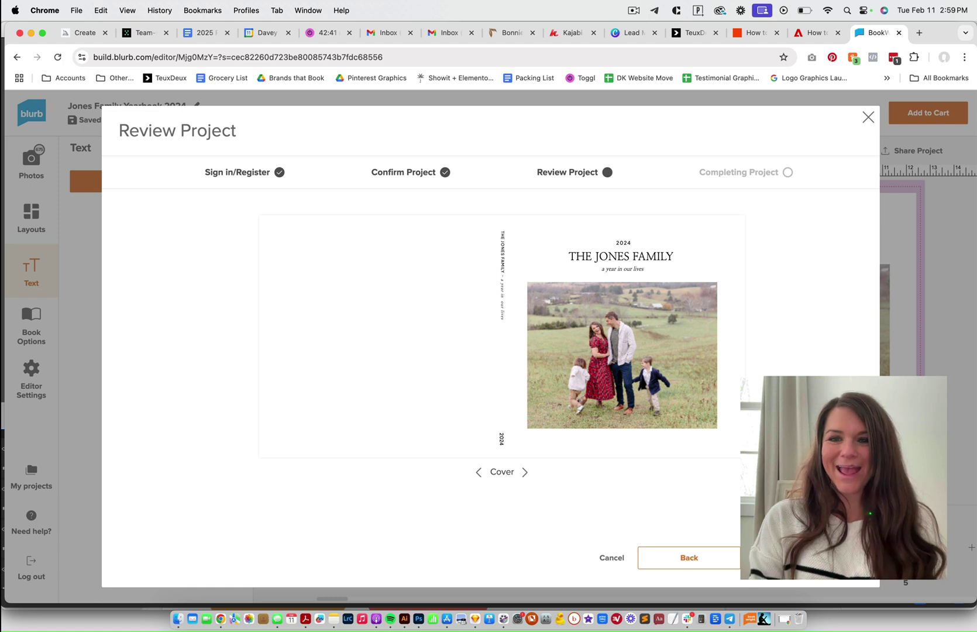
left_click(784, 557)
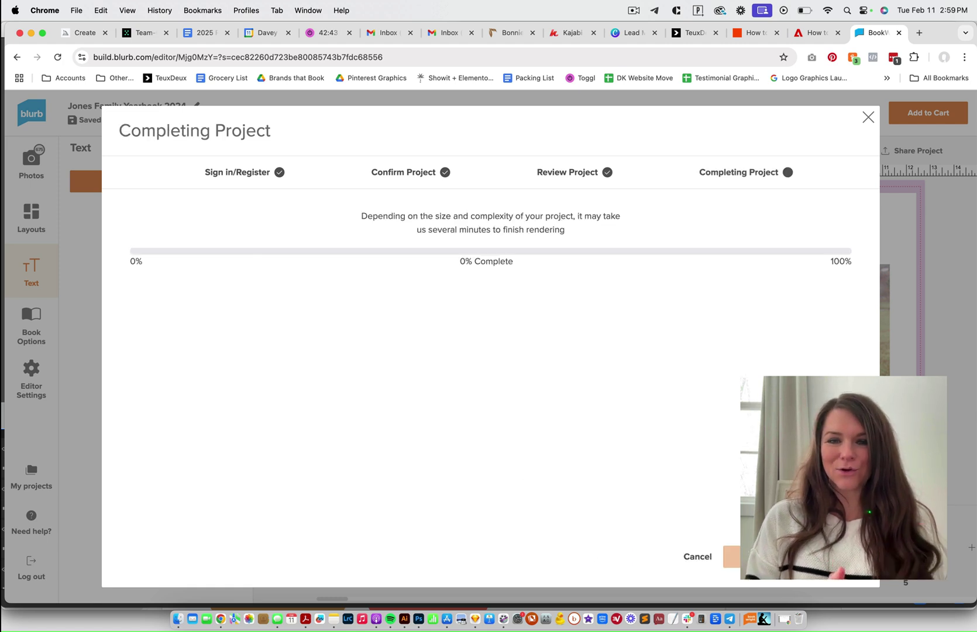